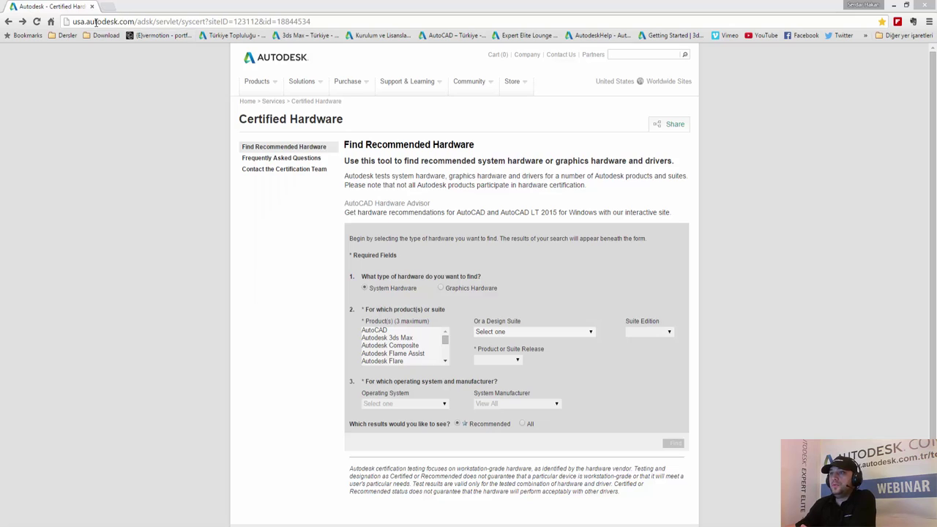
View the Find Recommended Hardware form, with System Hardware and Recommended results as defaults.
{"action": "mouse_move", "coordinate": [271, 73]}
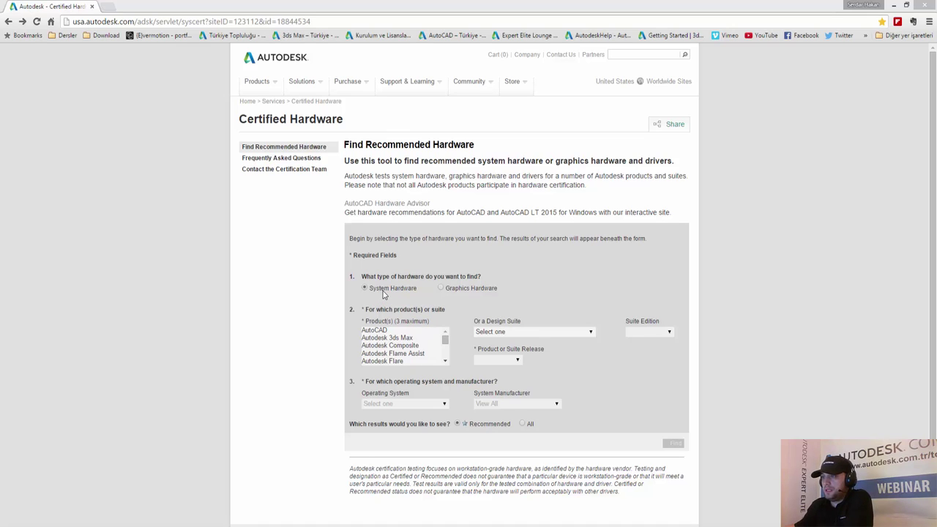
Switch the search to Graphics Hardware, pick Autodesk 3ds Max, and review its releases.
{"action": "left_click", "coordinate": [440, 288]}
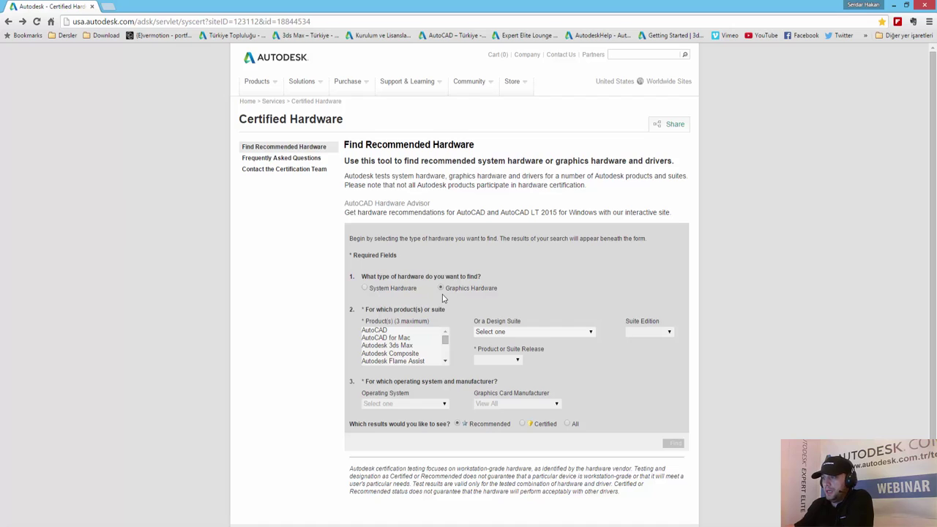
{"action": "left_click", "coordinate": [365, 288]}
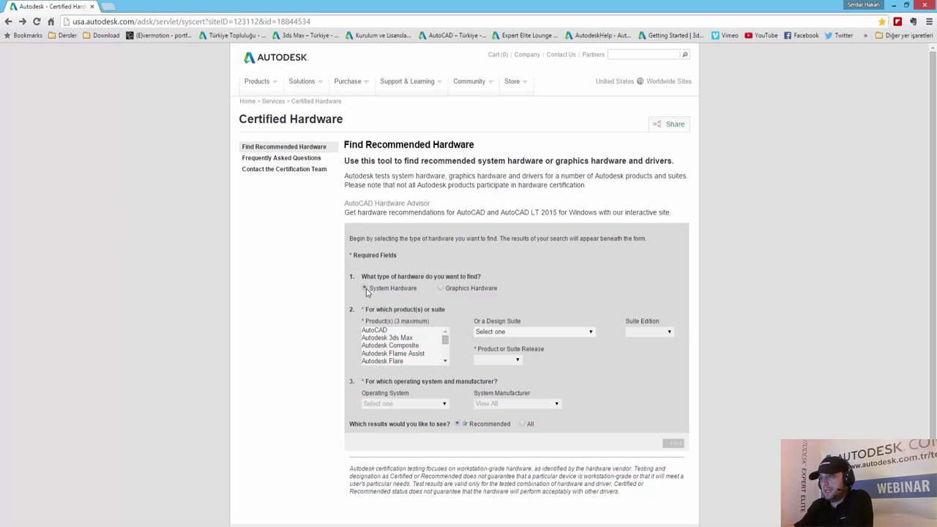
{"action": "left_click", "coordinate": [441, 287]}
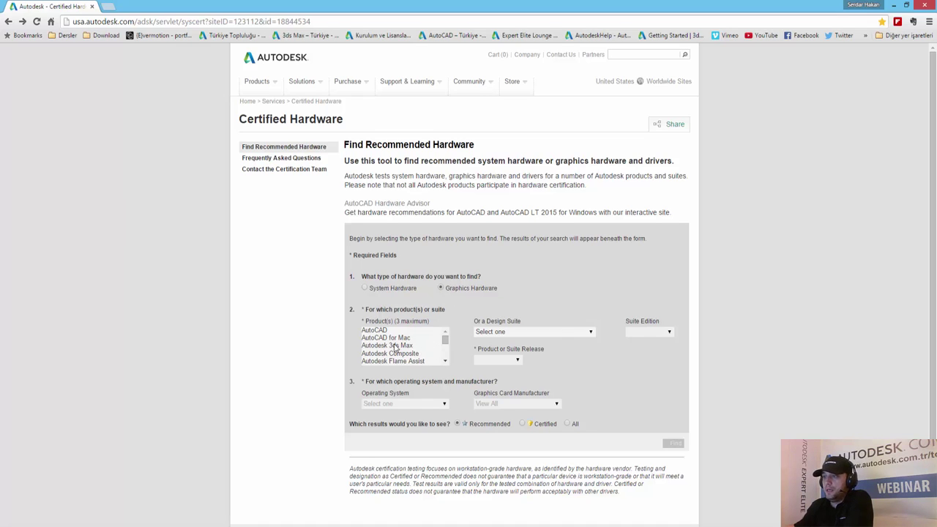
{"action": "left_click", "coordinate": [392, 347]}
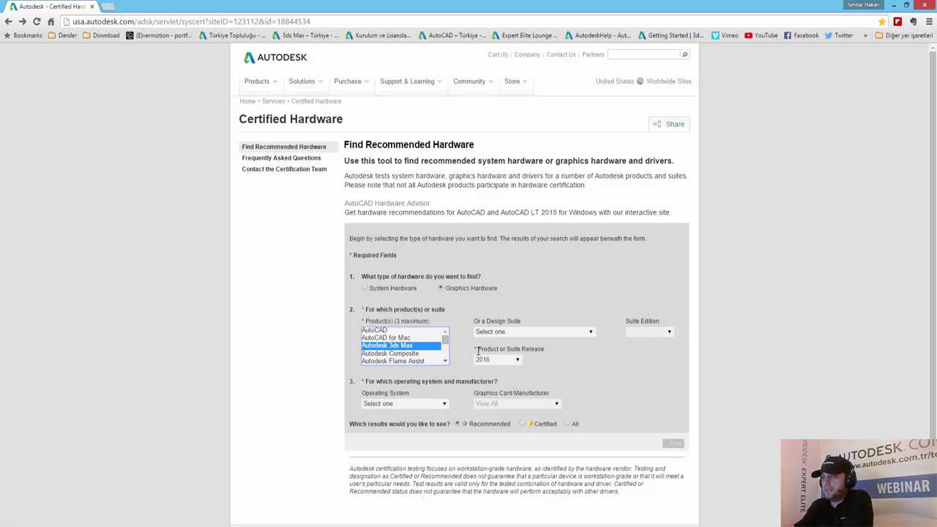
{"action": "left_click", "coordinate": [510, 360]}
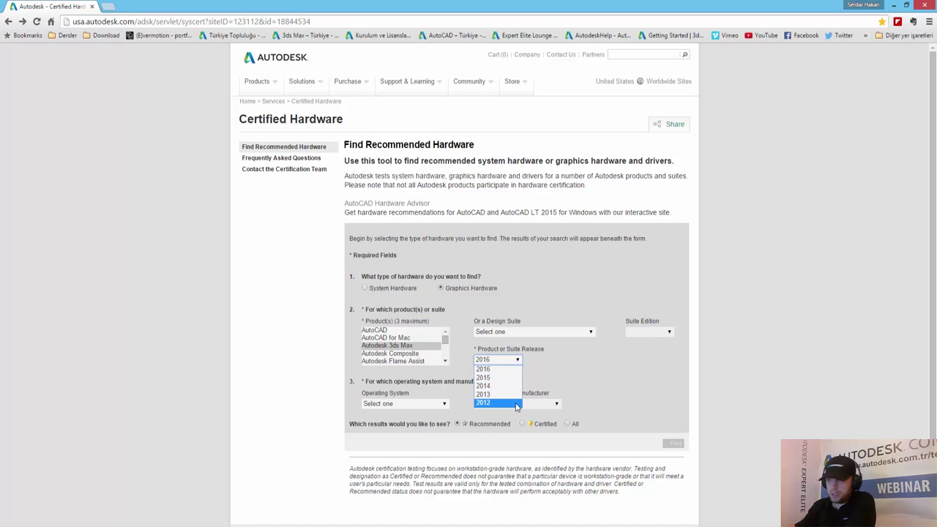
{"action": "left_click", "coordinate": [489, 369]}
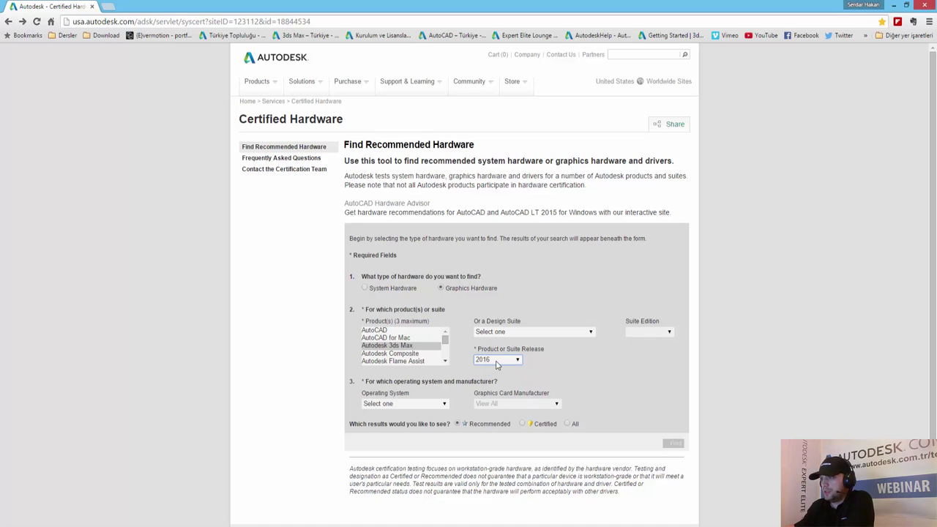
Try AutoCAD Design Suite Premium, then clear the suite and return to Autodesk 3ds Max.
{"action": "left_click", "coordinate": [522, 333]}
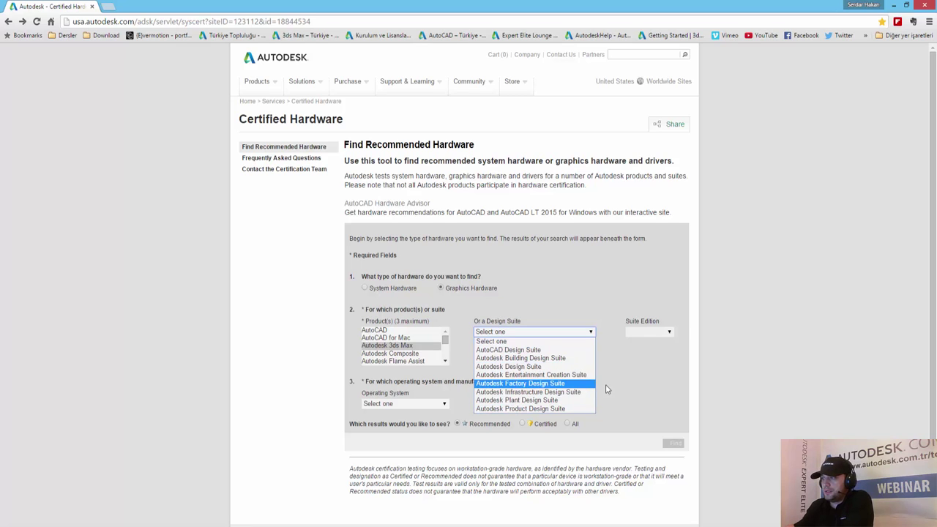
{"action": "left_click", "coordinate": [666, 393]}
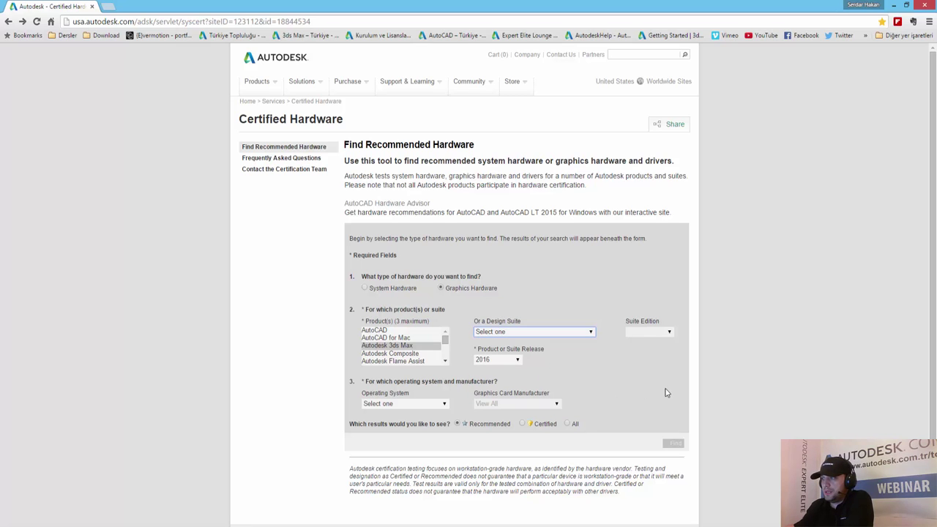
{"action": "left_click", "coordinate": [534, 333]}
{"action": "left_click", "coordinate": [522, 351]}
{"action": "left_click", "coordinate": [647, 332]}
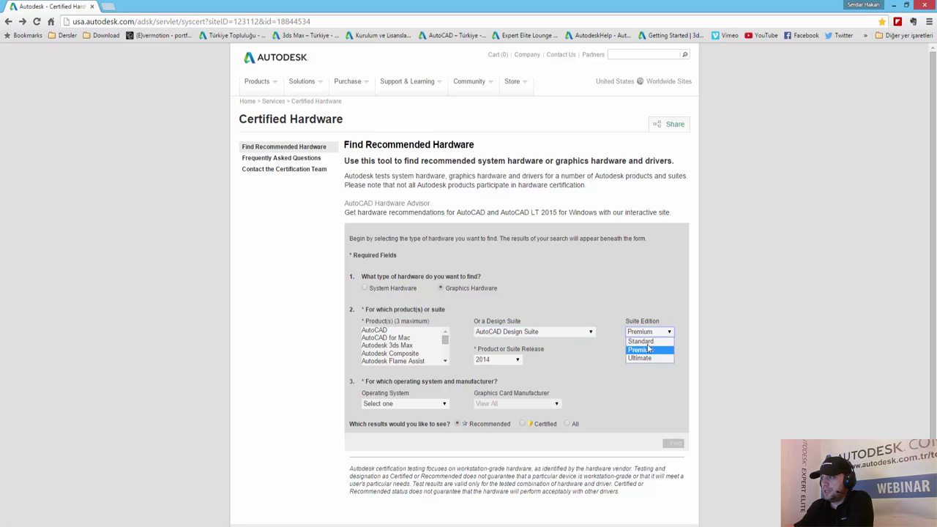
{"action": "left_click", "coordinate": [585, 381]}
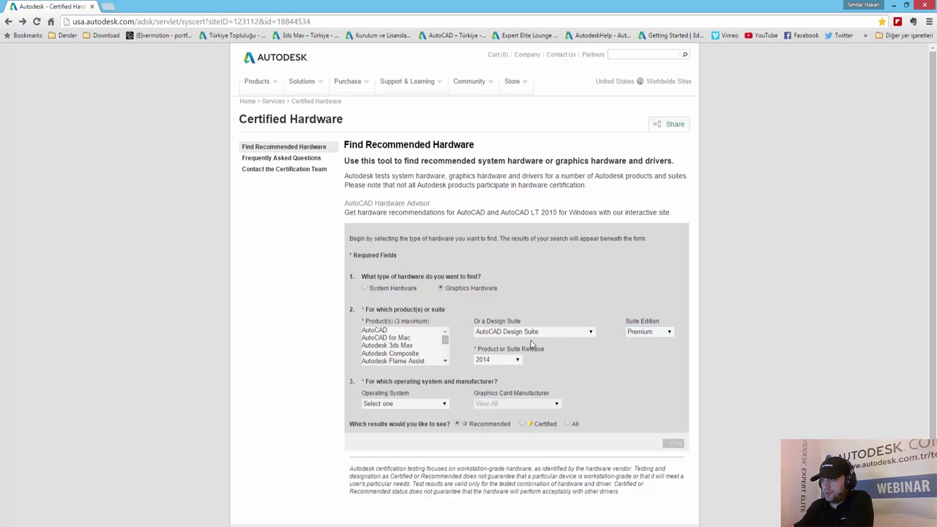
{"action": "left_click", "coordinate": [536, 334]}
{"action": "left_click", "coordinate": [531, 340]}
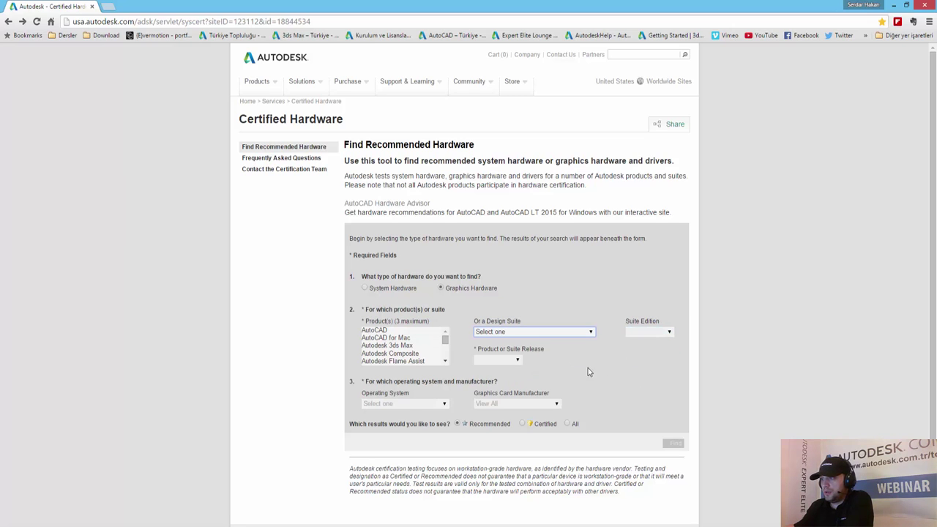
{"action": "left_click", "coordinate": [517, 333]}
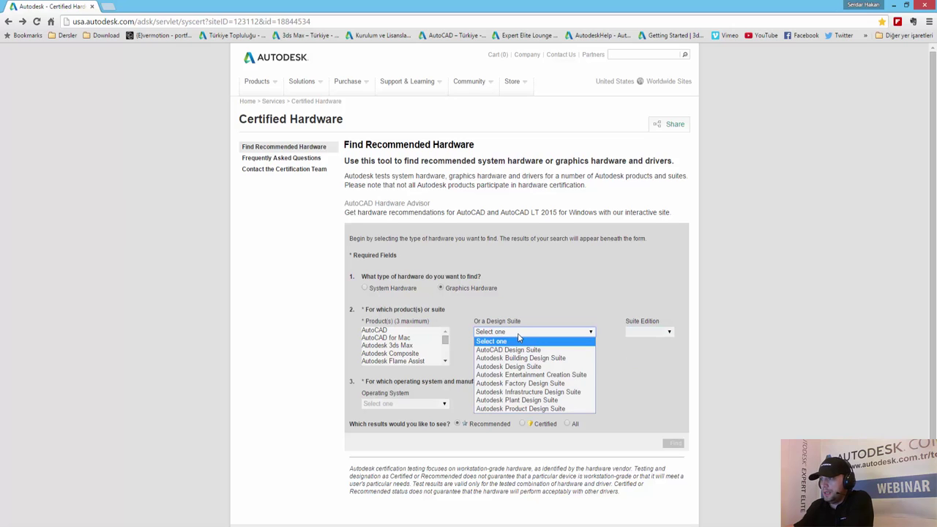
{"action": "left_click", "coordinate": [388, 346]}
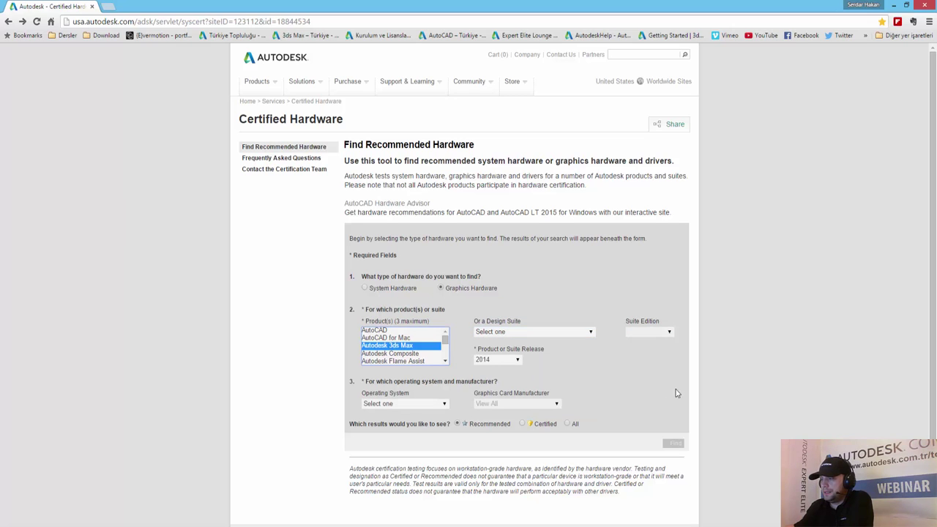
Set the operating system to Windows 8 64-bit and review the graphics card manufacturers.
{"action": "left_click", "coordinate": [388, 404]}
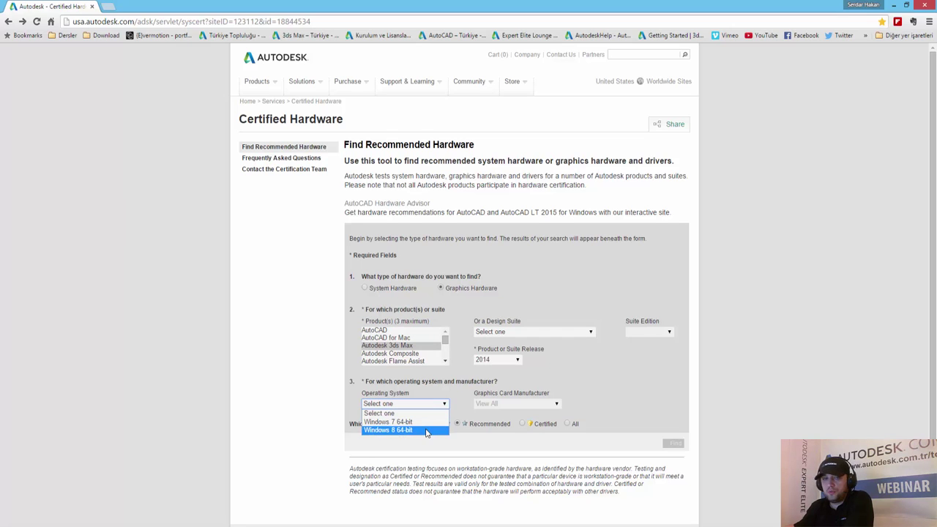
{"action": "left_click", "coordinate": [427, 431]}
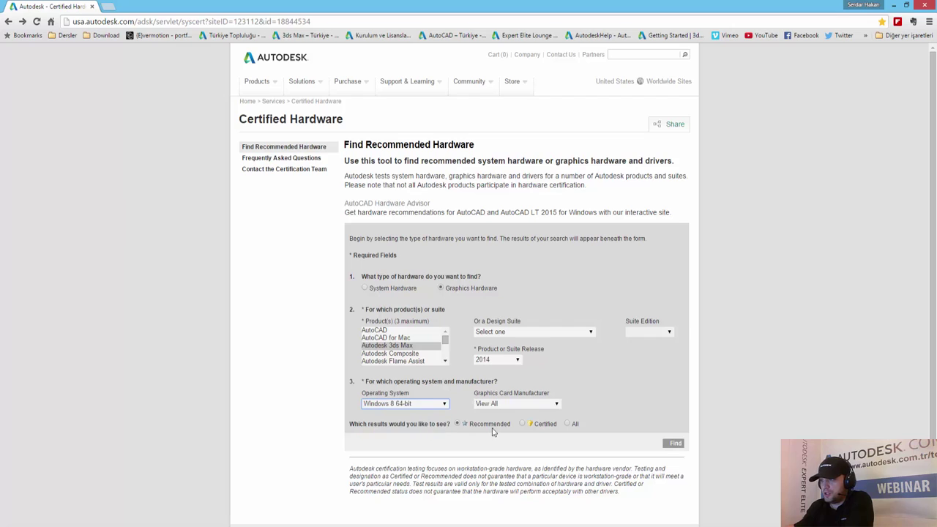
{"action": "left_click", "coordinate": [516, 406]}
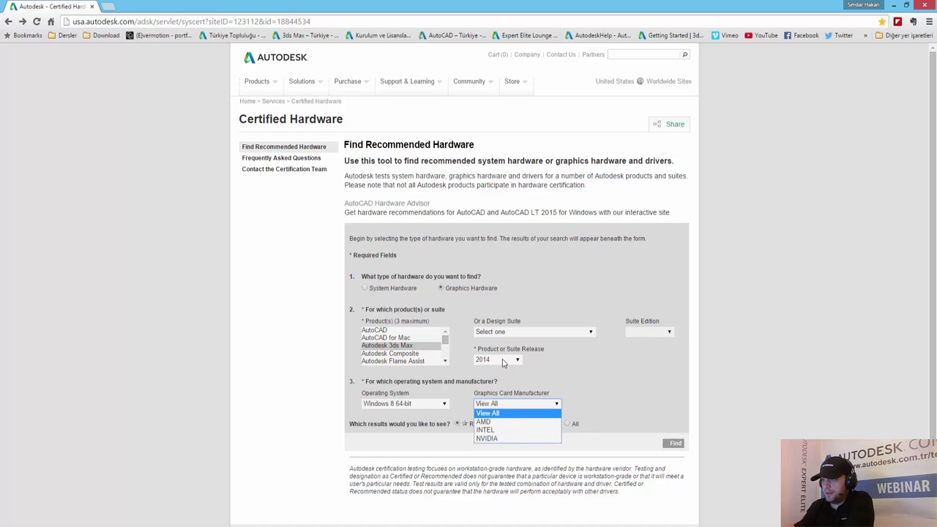
Limit the graphics search to NVIDIA cards with All results, and run it.
{"action": "left_click", "coordinate": [531, 408]}
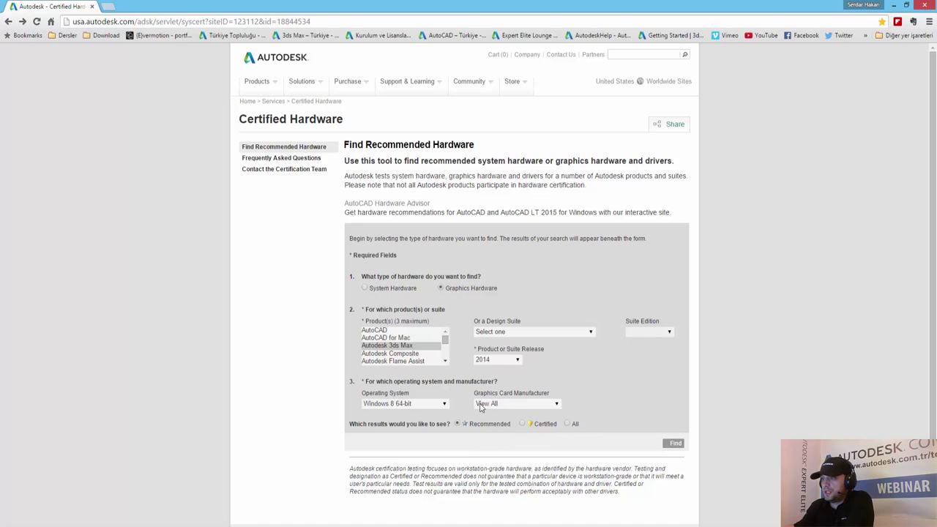
{"action": "left_click", "coordinate": [517, 430]}
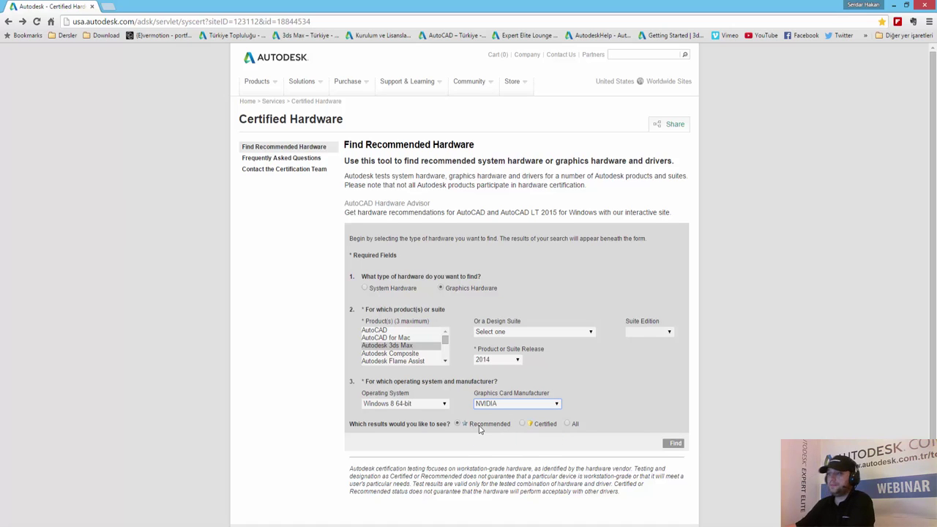
{"action": "mouse_move", "coordinate": [479, 430]}
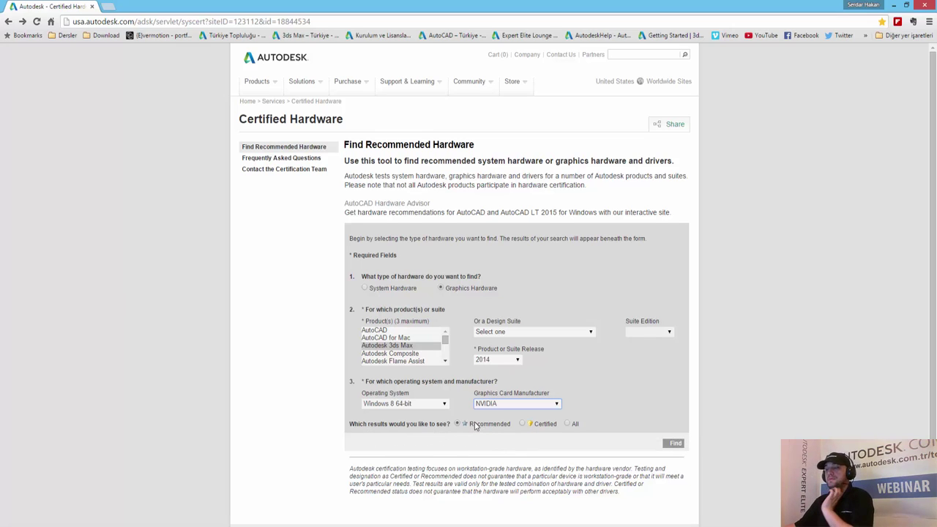
{"action": "left_click", "coordinate": [522, 425]}
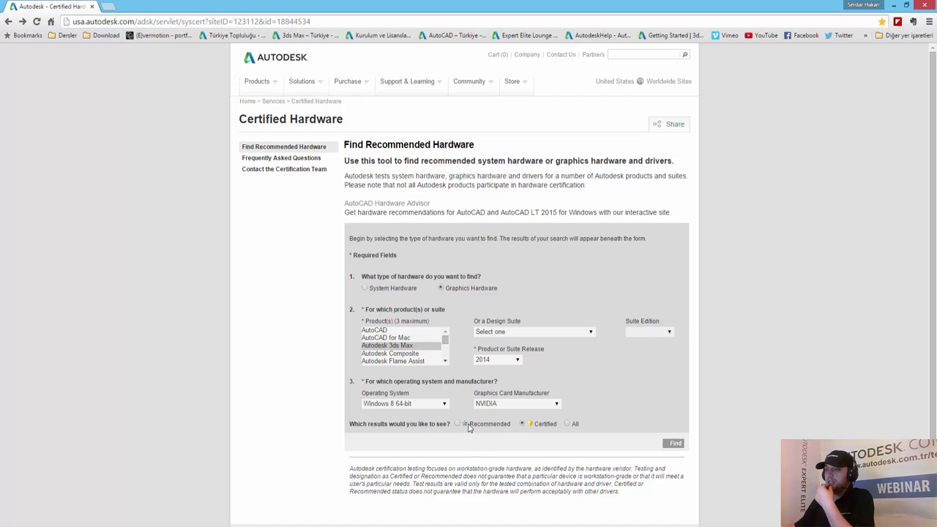
{"action": "left_click", "coordinate": [568, 426]}
{"action": "left_click", "coordinate": [676, 444]}
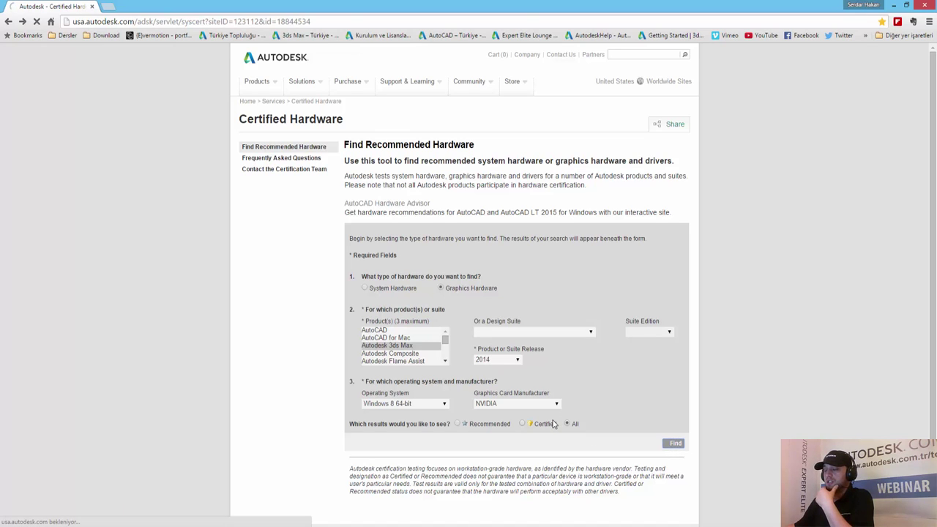
{"action": "scroll", "coordinate": [309, 330], "scroll_direction": "down", "scroll_amount": 5}
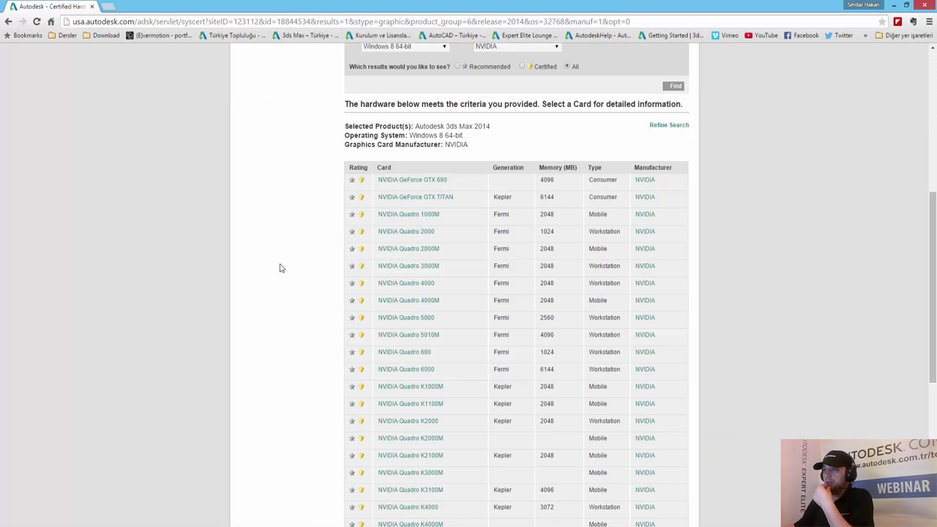
{"action": "scroll", "coordinate": [285, 256], "scroll_direction": "down", "scroll_amount": 1}
{"action": "scroll", "coordinate": [285, 256], "scroll_direction": "down", "scroll_amount": 3}
{"action": "scroll", "coordinate": [284, 256], "scroll_direction": "down", "scroll_amount": 1}
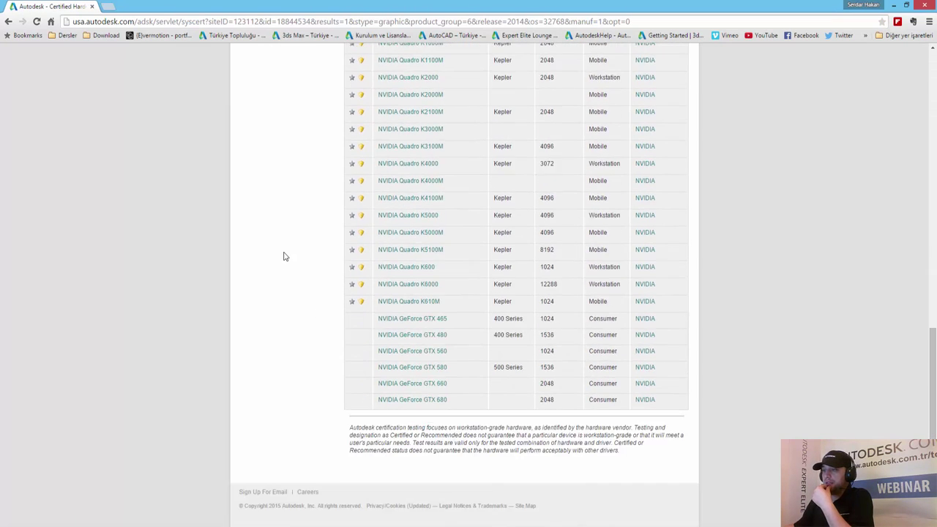
{"action": "scroll", "coordinate": [293, 261], "scroll_direction": "up", "scroll_amount": 2}
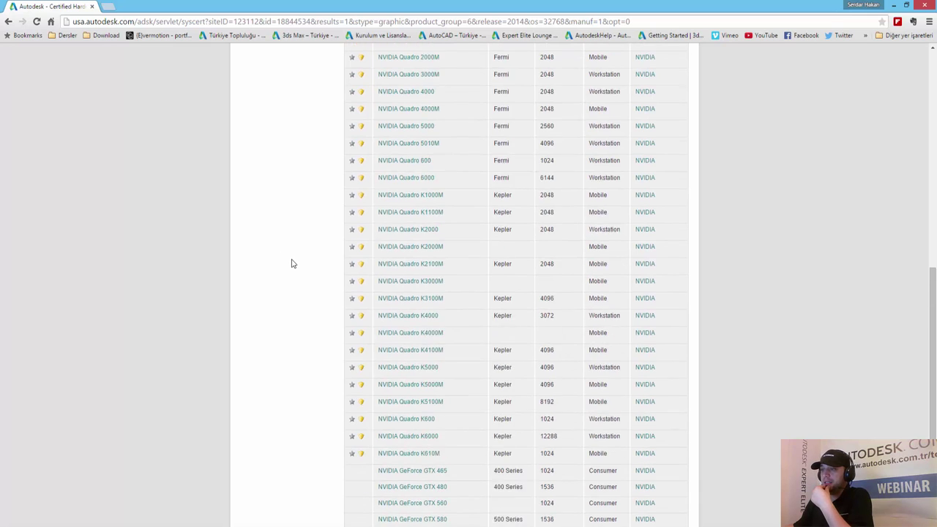
{"action": "scroll", "coordinate": [293, 261], "scroll_direction": "up", "scroll_amount": 7}
{"action": "scroll", "coordinate": [283, 271], "scroll_direction": "down", "scroll_amount": 1}
{"action": "scroll", "coordinate": [283, 273], "scroll_direction": "down", "scroll_amount": 3}
{"action": "scroll", "coordinate": [283, 274], "scroll_direction": "down", "scroll_amount": 1}
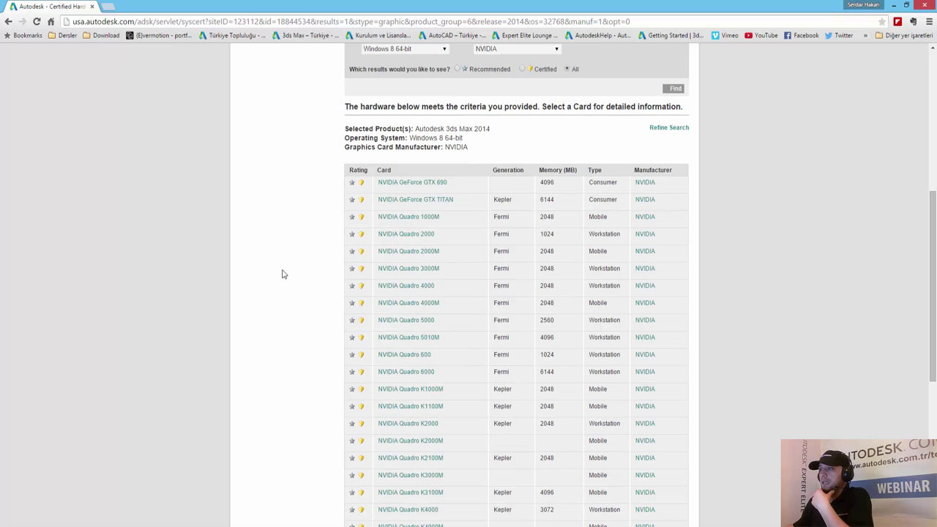
{"action": "scroll", "coordinate": [284, 273], "scroll_direction": "down", "scroll_amount": 1}
{"action": "scroll", "coordinate": [283, 273], "scroll_direction": "down", "scroll_amount": 4}
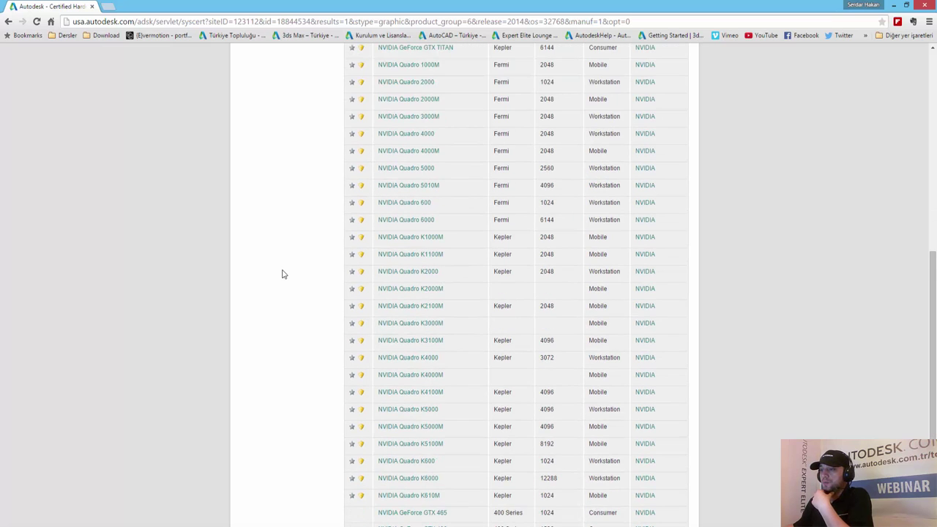
{"action": "scroll", "coordinate": [283, 274], "scroll_direction": "down", "scroll_amount": 1}
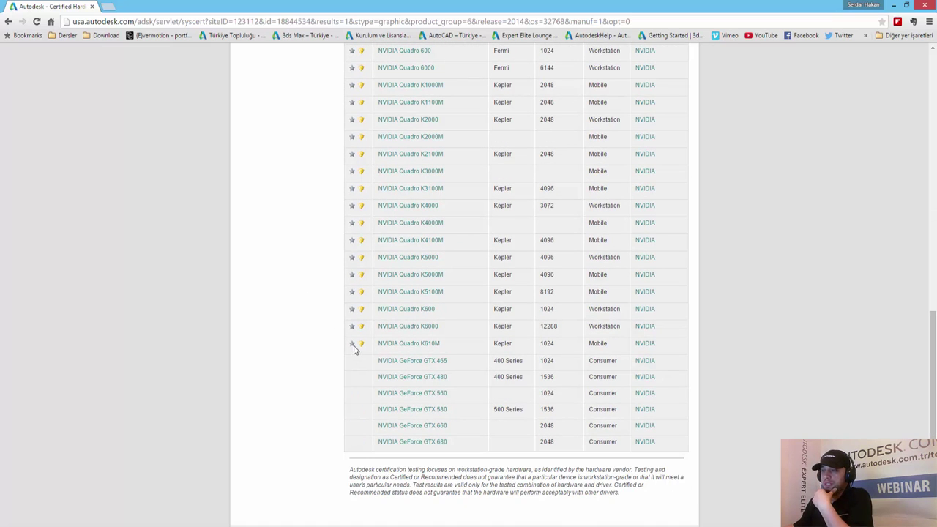
{"action": "mouse_move", "coordinate": [361, 349]}
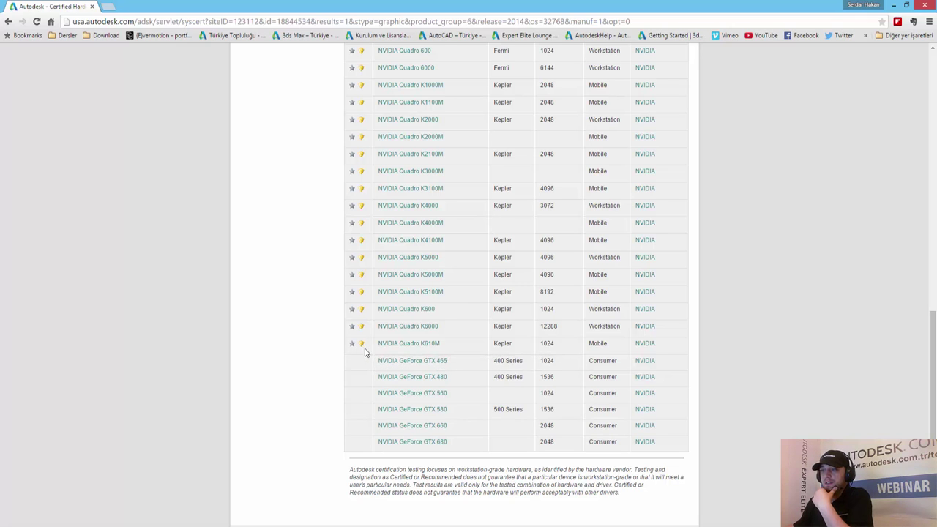
{"action": "scroll", "coordinate": [445, 349], "scroll_direction": "up", "scroll_amount": 3}
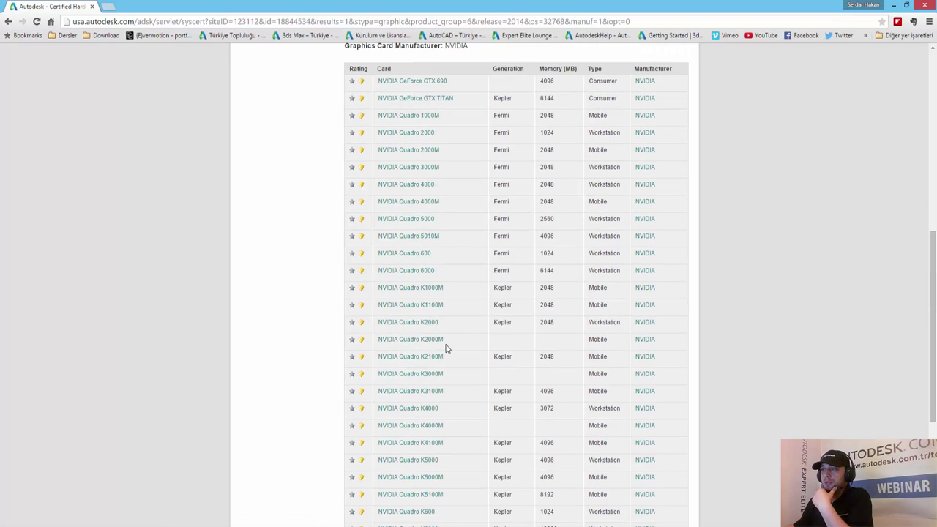
{"action": "scroll", "coordinate": [445, 349], "scroll_direction": "up", "scroll_amount": 3}
{"action": "scroll", "coordinate": [444, 349], "scroll_direction": "down", "scroll_amount": 3}
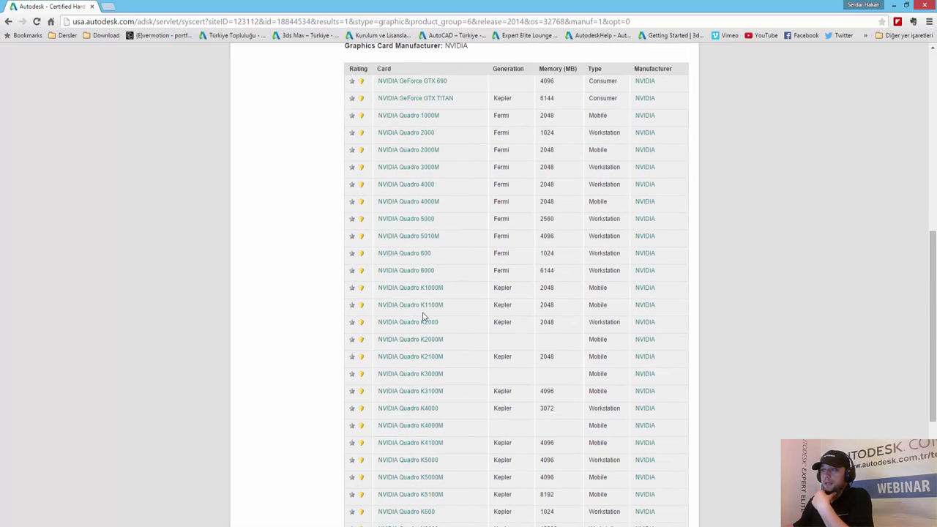
{"action": "scroll", "coordinate": [423, 317], "scroll_direction": "down", "scroll_amount": 3}
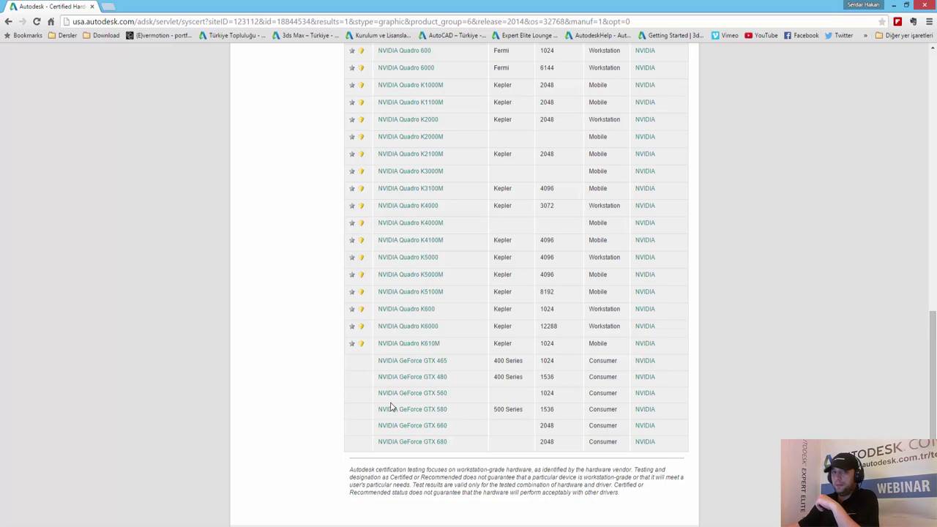
{"action": "scroll", "coordinate": [489, 380], "scroll_direction": "up", "scroll_amount": 3}
{"action": "scroll", "coordinate": [489, 380], "scroll_direction": "up", "scroll_amount": 3}
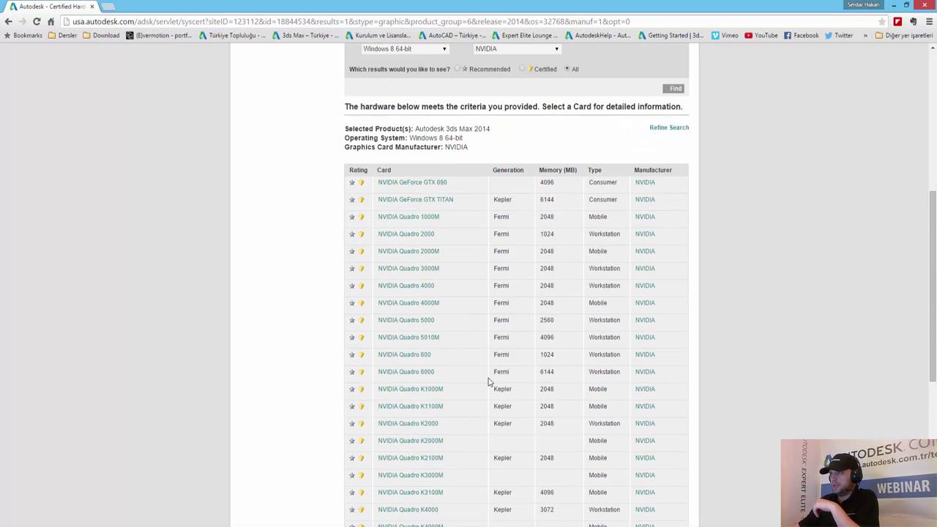
{"action": "scroll", "coordinate": [488, 381], "scroll_direction": "up", "scroll_amount": 2}
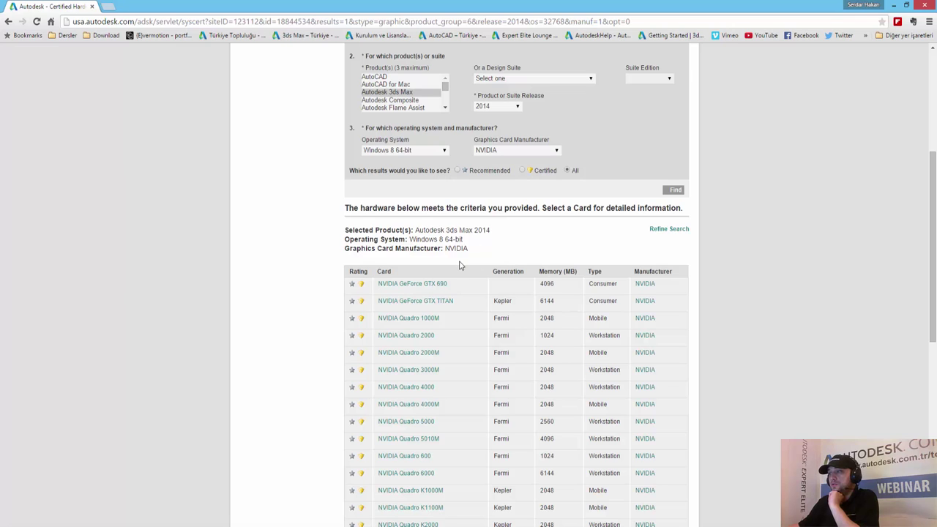
Rerun the search for release 2016, Windows 8.1 64-bit and NVIDIA cards.
{"action": "left_click", "coordinate": [499, 107]}
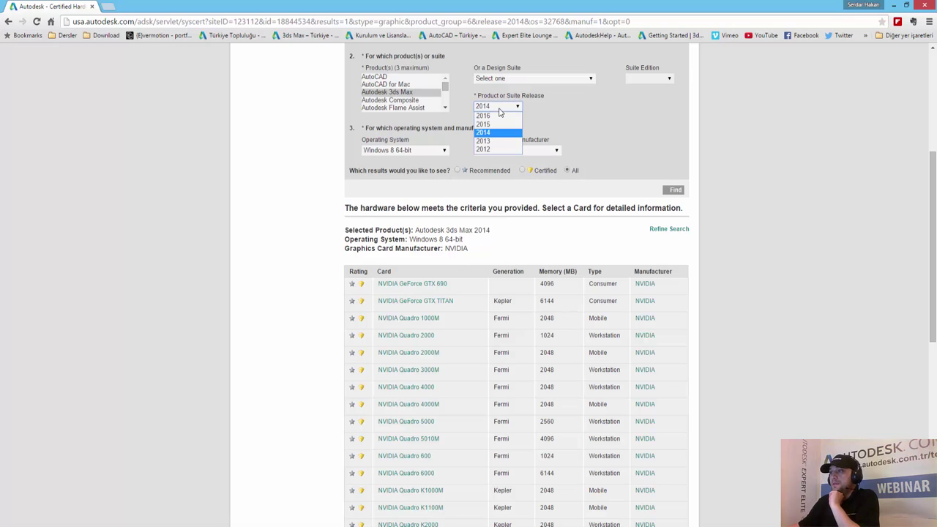
{"action": "left_click", "coordinate": [496, 117]}
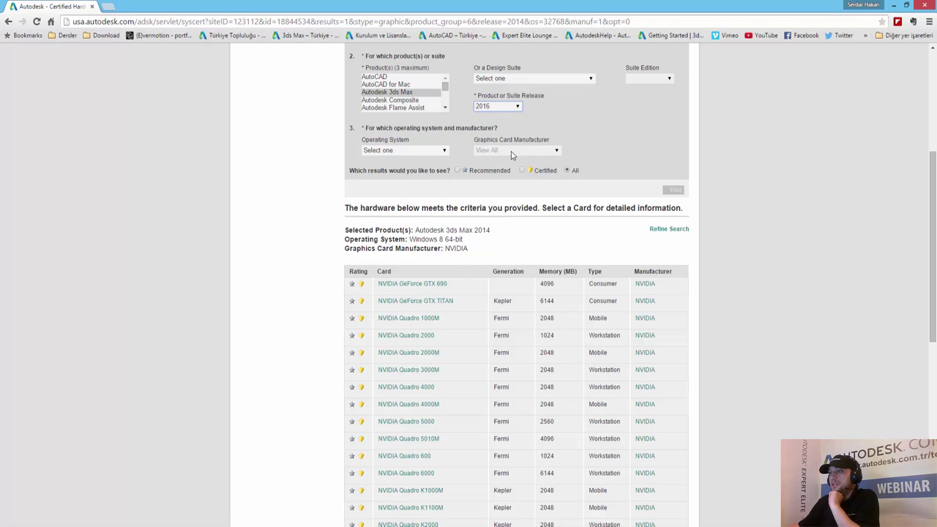
{"action": "left_click", "coordinate": [435, 151]}
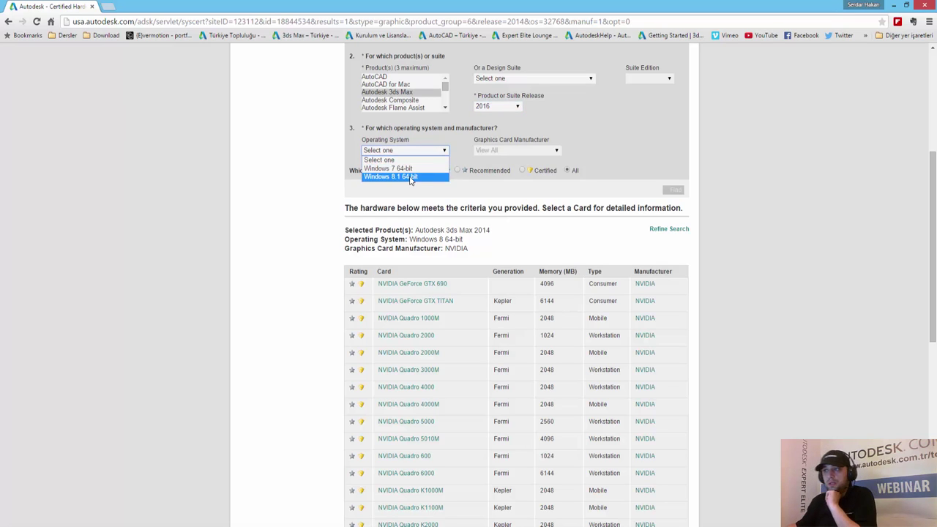
{"action": "left_click", "coordinate": [410, 178]}
{"action": "left_click", "coordinate": [512, 151]}
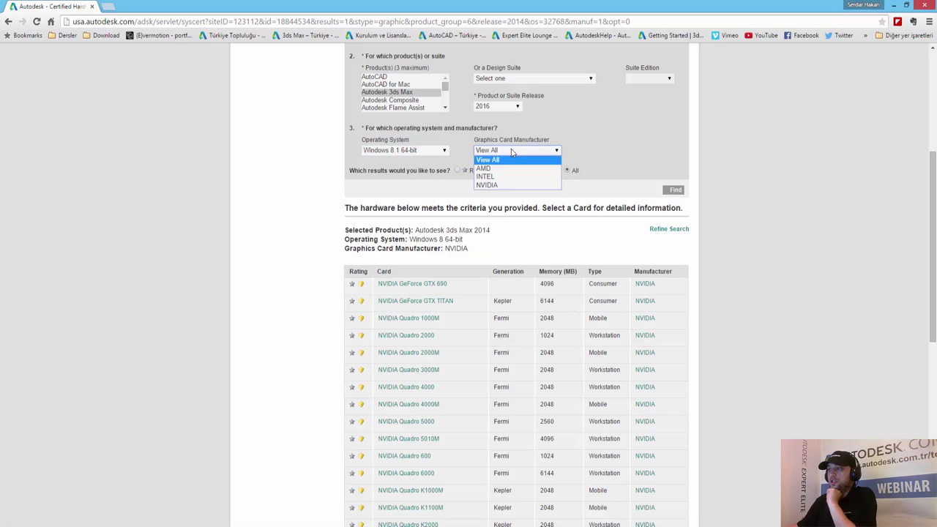
{"action": "left_click", "coordinate": [496, 185]}
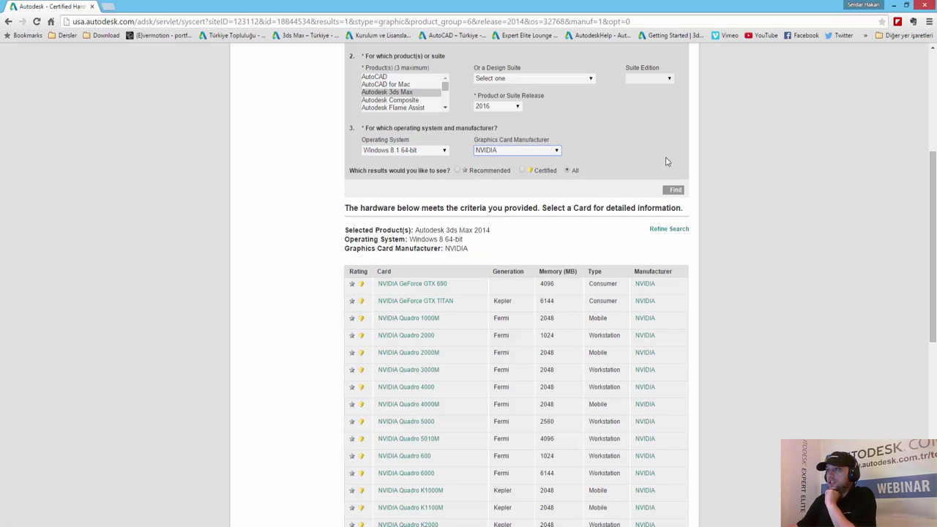
{"action": "left_click", "coordinate": [675, 191]}
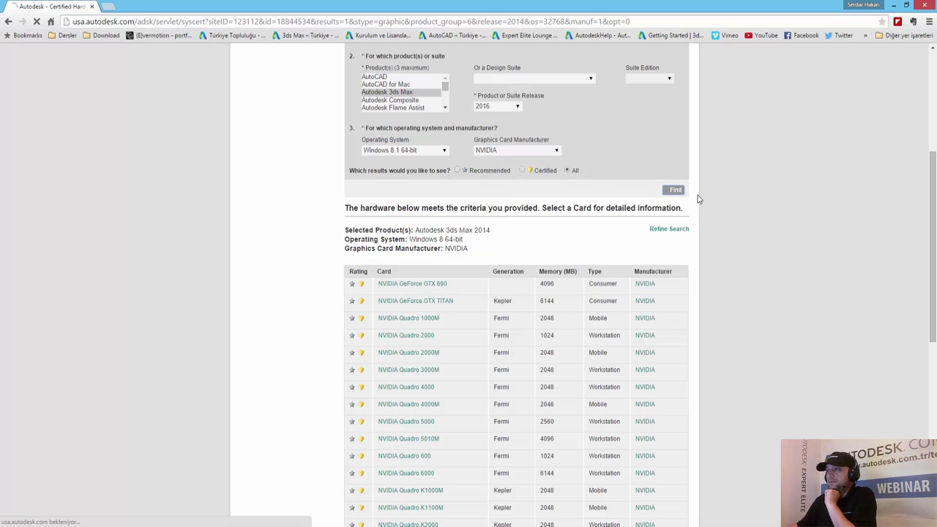
Scroll through the NVIDIA results for 3ds Max 2016, then return to the top of the form.
{"action": "scroll", "coordinate": [726, 194], "scroll_direction": "down", "scroll_amount": 5}
{"action": "scroll", "coordinate": [728, 193], "scroll_direction": "down", "scroll_amount": 4}
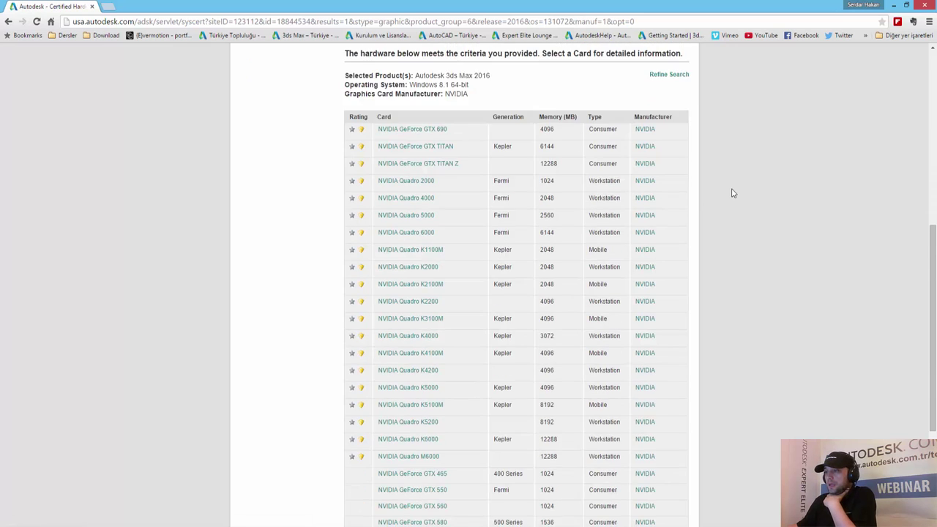
{"action": "scroll", "coordinate": [730, 193], "scroll_direction": "up", "scroll_amount": 4}
{"action": "scroll", "coordinate": [731, 193], "scroll_direction": "up", "scroll_amount": 1}
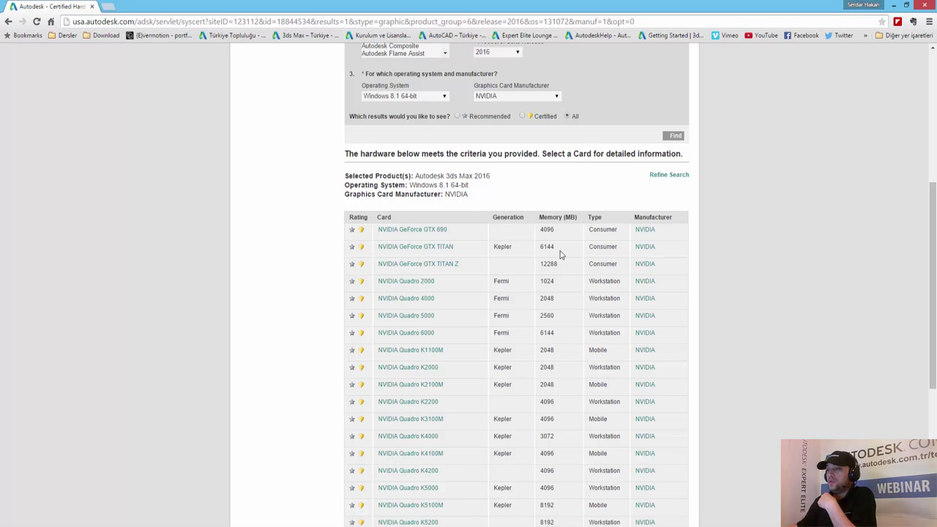
{"action": "scroll", "coordinate": [673, 292], "scroll_direction": "down", "scroll_amount": 1}
{"action": "scroll", "coordinate": [673, 293], "scroll_direction": "down", "scroll_amount": 3}
{"action": "scroll", "coordinate": [750, 326], "scroll_direction": "up", "scroll_amount": 1}
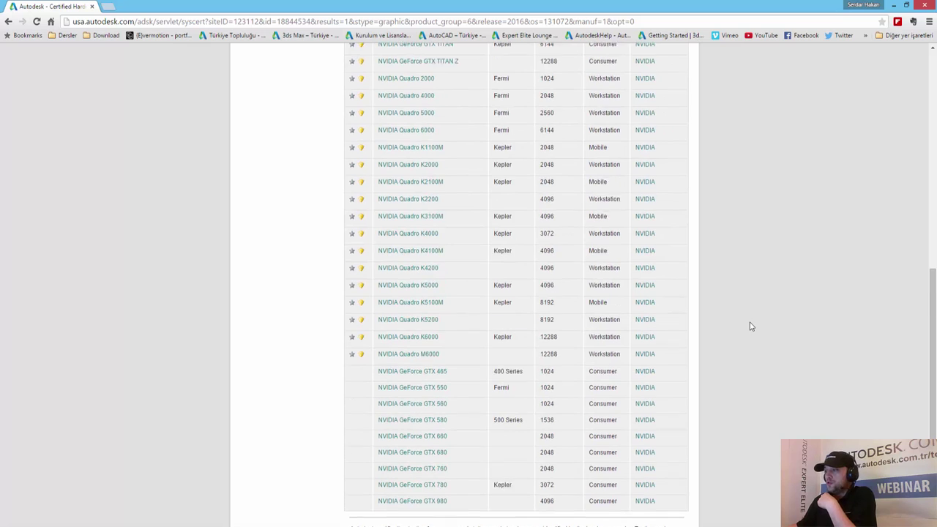
{"action": "scroll", "coordinate": [750, 326], "scroll_direction": "up", "scroll_amount": 1}
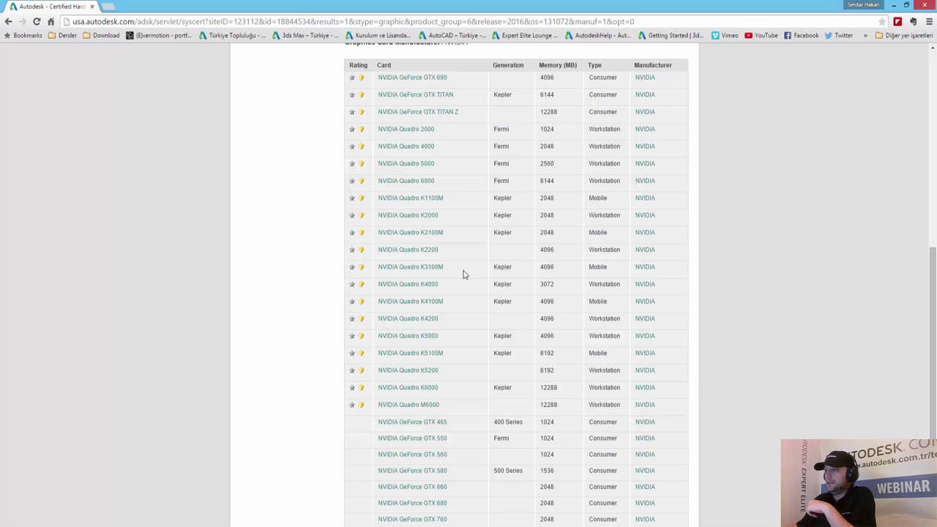
{"action": "scroll", "coordinate": [589, 202], "scroll_direction": "up", "scroll_amount": 1}
{"action": "scroll", "coordinate": [589, 202], "scroll_direction": "up", "scroll_amount": 2}
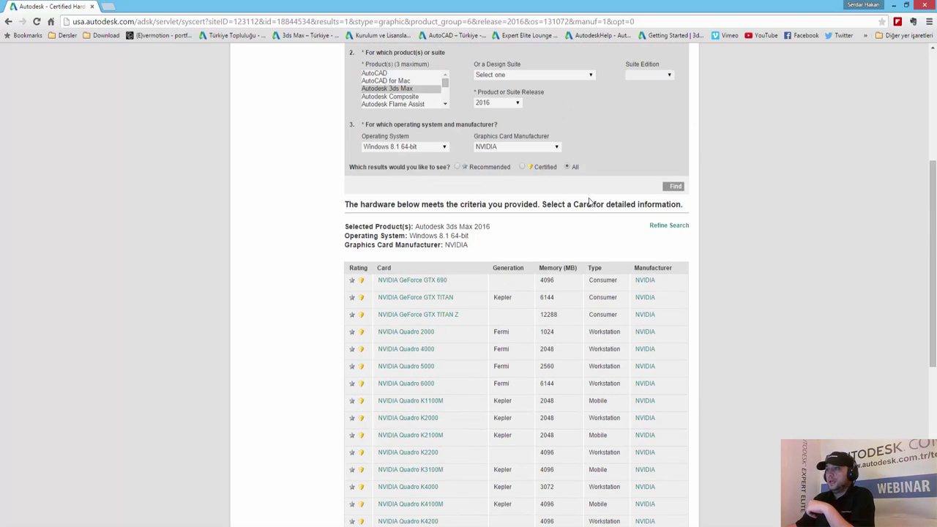
{"action": "scroll", "coordinate": [589, 202], "scroll_direction": "up", "scroll_amount": 1}
{"action": "scroll", "coordinate": [589, 202], "scroll_direction": "up", "scroll_amount": 1}
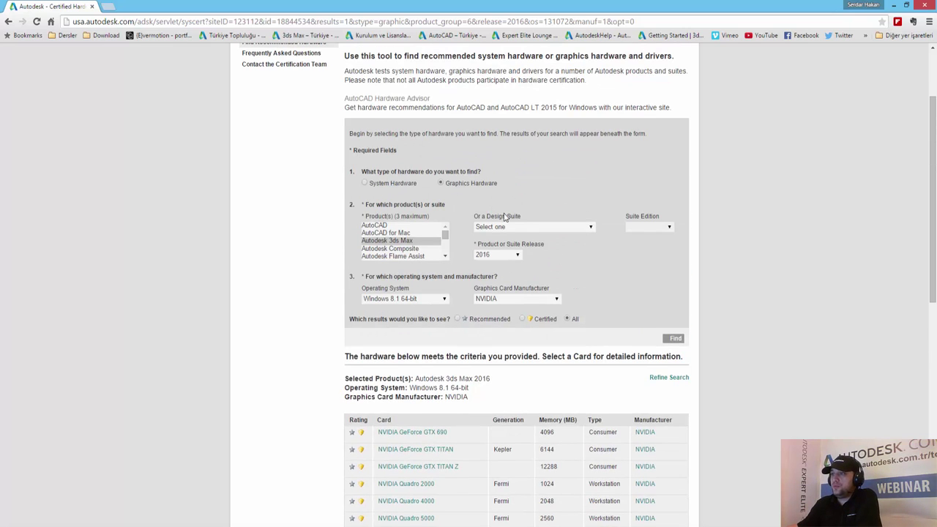
{"action": "scroll", "coordinate": [504, 217], "scroll_direction": "up", "scroll_amount": 1}
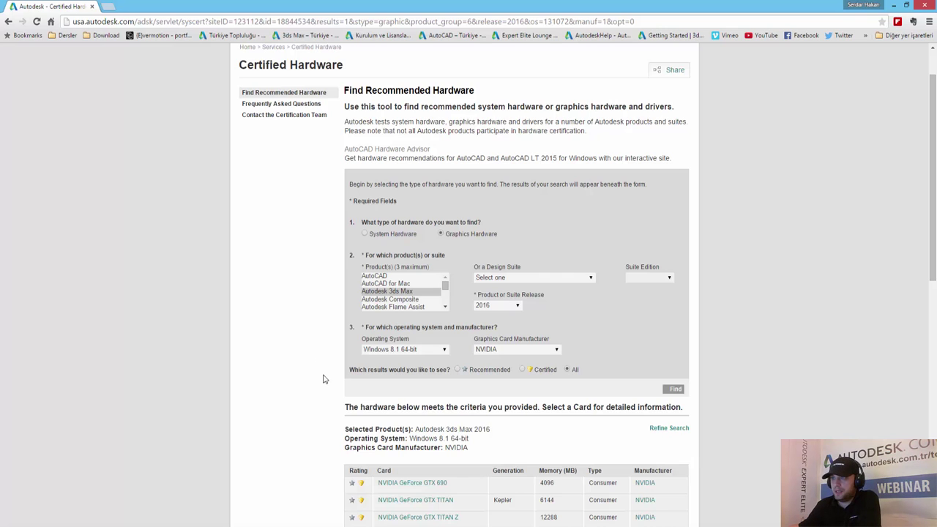
Search System Hardware for Dell systems for Autodesk 3ds Max 2016 on Windows 8.1 64-bit.
{"action": "left_click", "coordinate": [365, 234]}
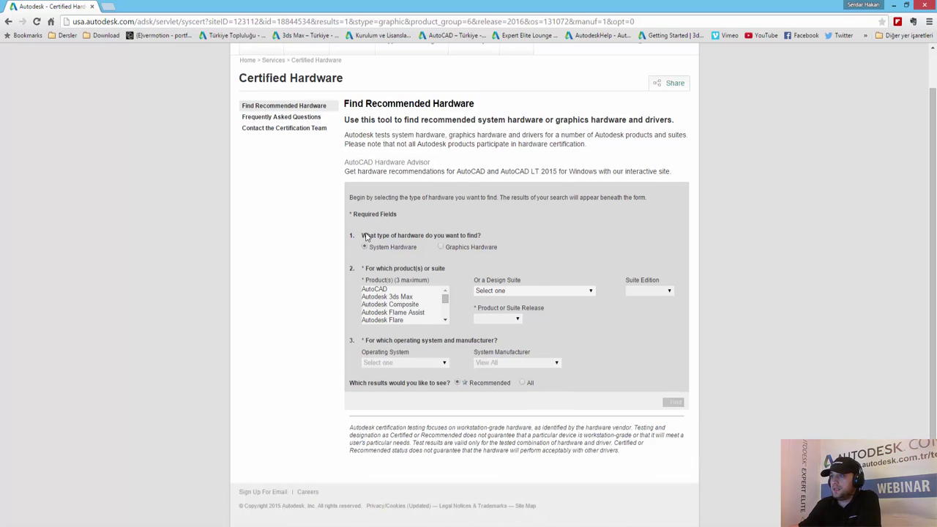
{"action": "left_click", "coordinate": [414, 297]}
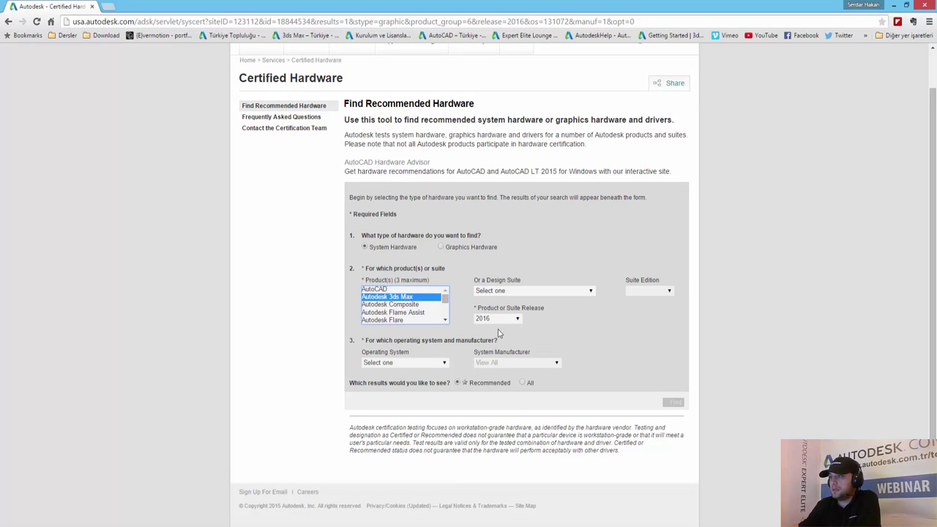
{"action": "left_click", "coordinate": [401, 362]}
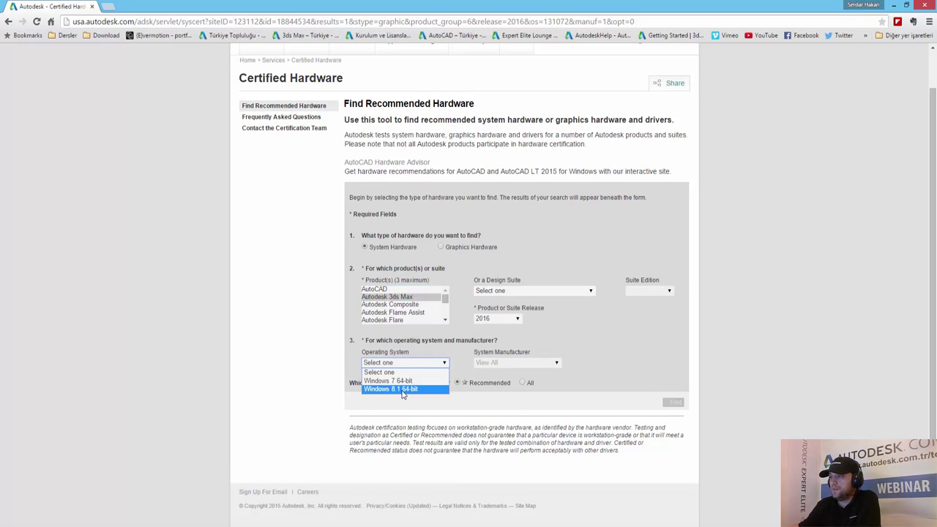
{"action": "left_click", "coordinate": [401, 389]}
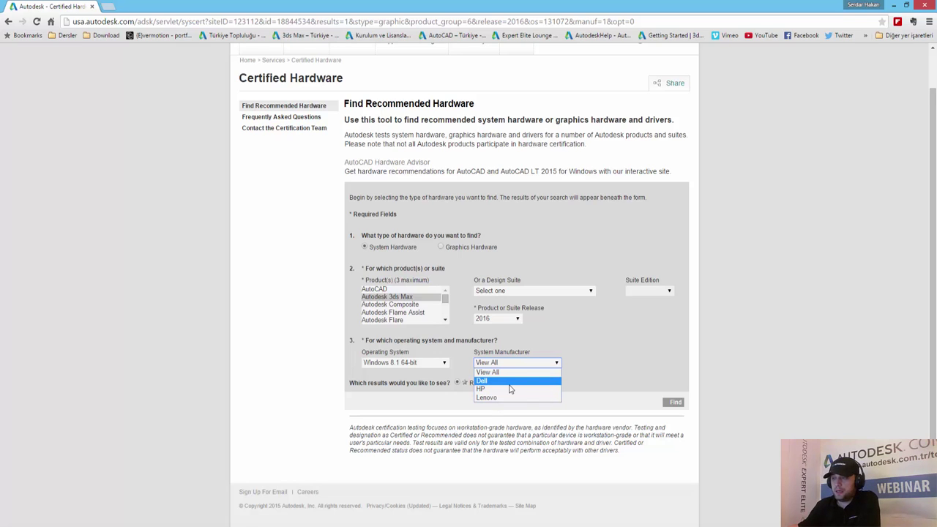
{"action": "left_click", "coordinate": [510, 381]}
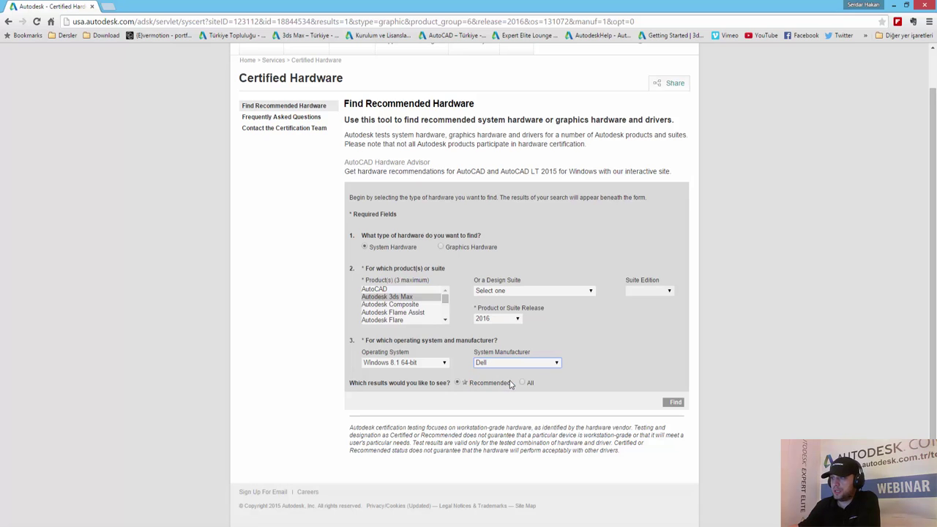
{"action": "left_click", "coordinate": [675, 402]}
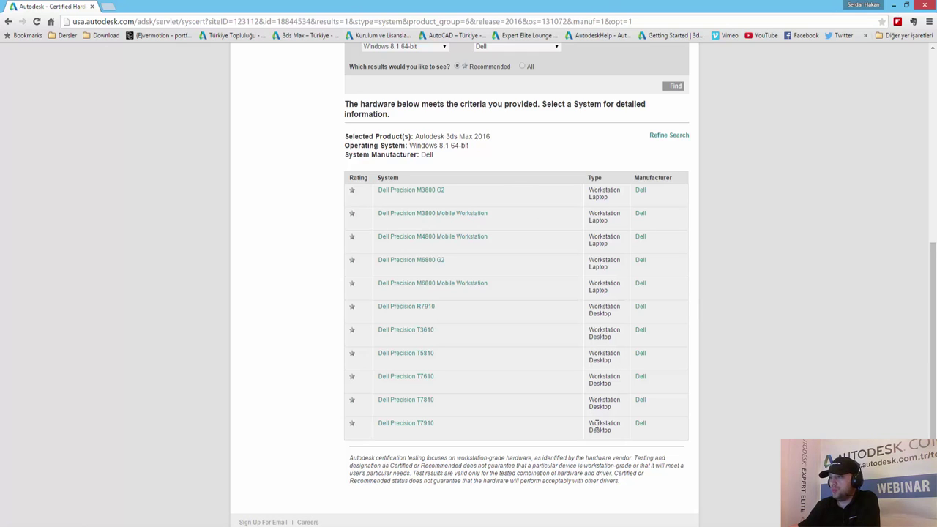
Review the Dell Precision results, then switch the chosen product to AutoCAD.
{"action": "scroll", "coordinate": [547, 375], "scroll_direction": "up", "scroll_amount": 1}
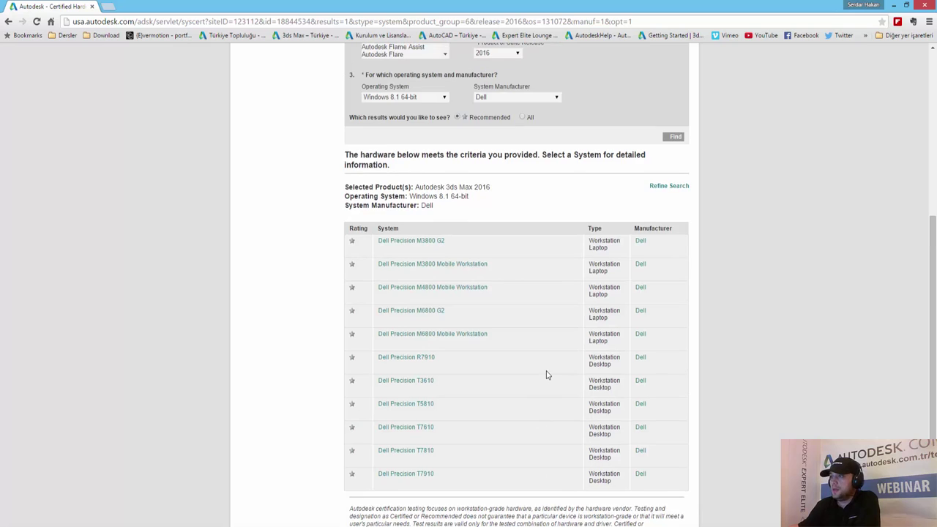
{"action": "scroll", "coordinate": [547, 375], "scroll_direction": "up", "scroll_amount": 2}
{"action": "scroll", "coordinate": [551, 370], "scroll_direction": "down", "scroll_amount": 4}
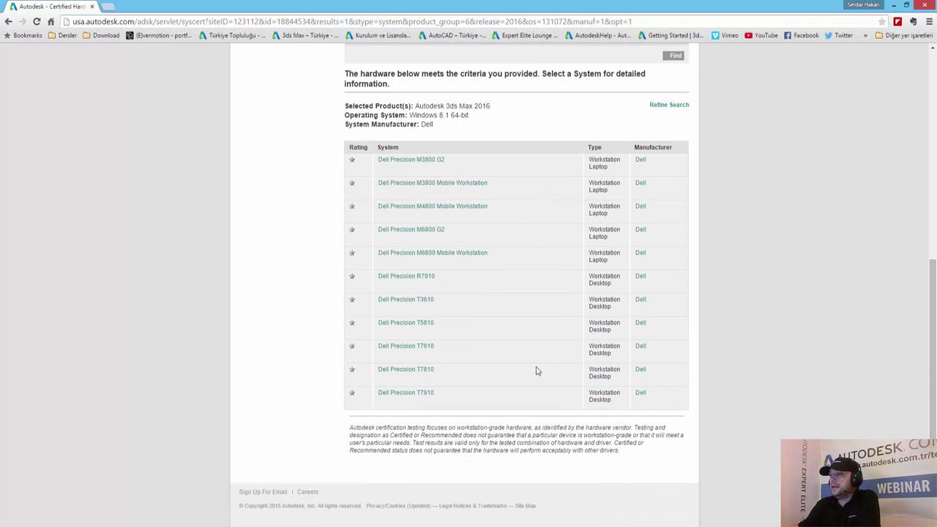
{"action": "scroll", "coordinate": [522, 351], "scroll_direction": "up", "scroll_amount": 2}
{"action": "scroll", "coordinate": [504, 352], "scroll_direction": "up", "scroll_amount": 1}
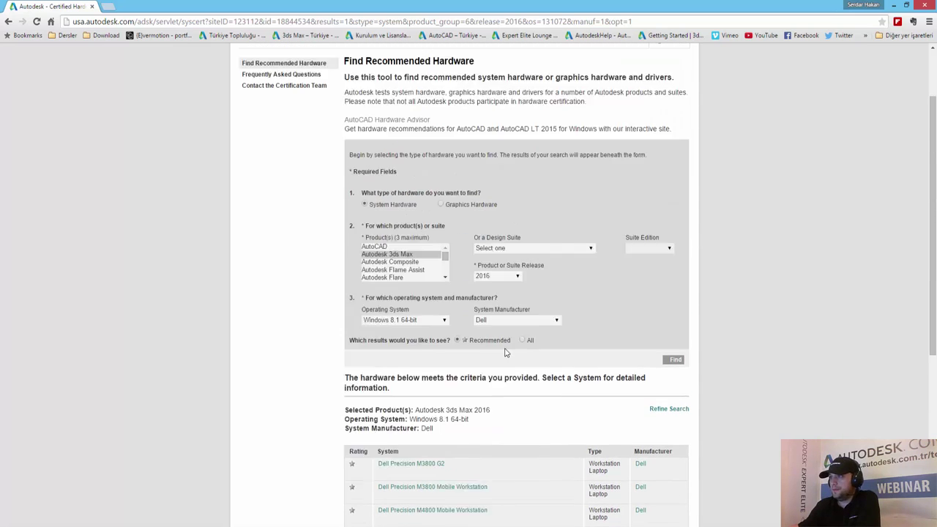
{"action": "scroll", "coordinate": [504, 352], "scroll_direction": "up", "scroll_amount": 1}
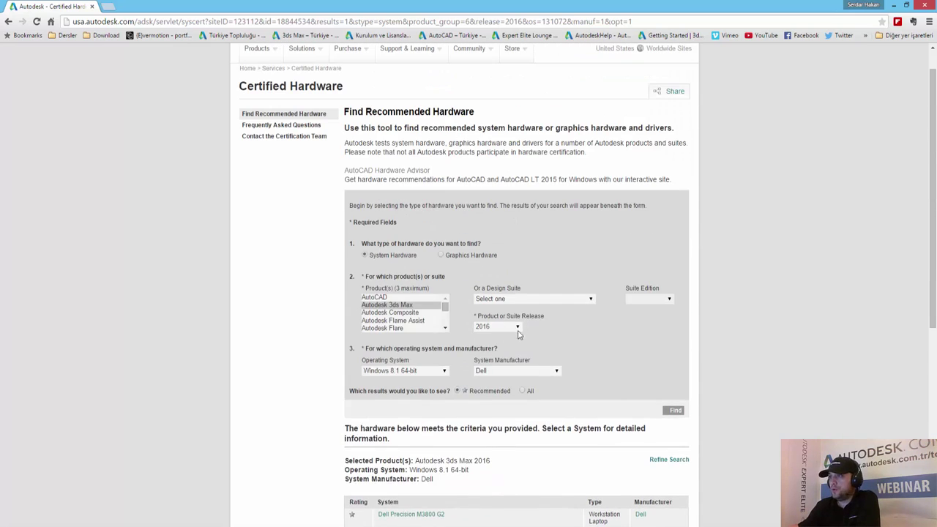
{"action": "left_click", "coordinate": [375, 298]}
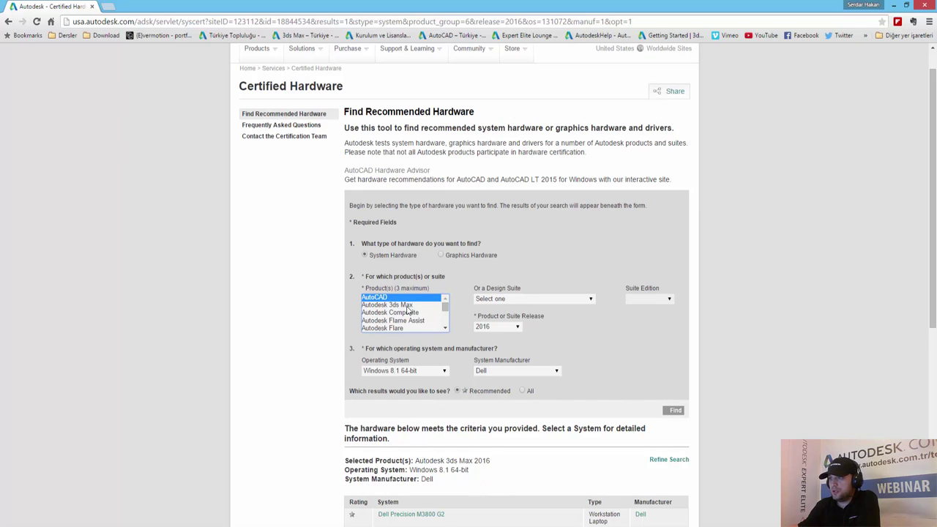
{"action": "left_click_drag", "start_coordinate": [445, 312], "coordinate": [443, 325]}
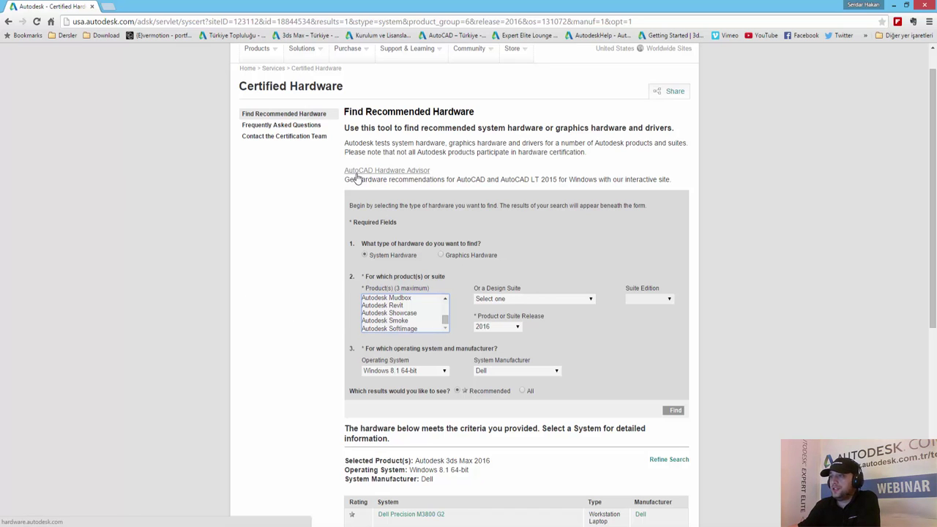
Open the AutoCAD Hardware Advisor and choose AutoCAD as the product of interest.
{"action": "left_click", "coordinate": [411, 173]}
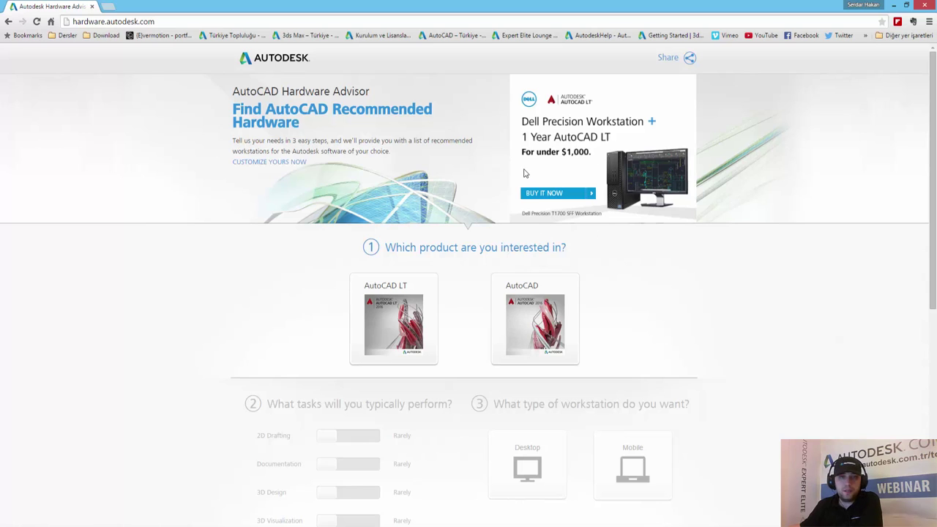
{"action": "left_click", "coordinate": [532, 333]}
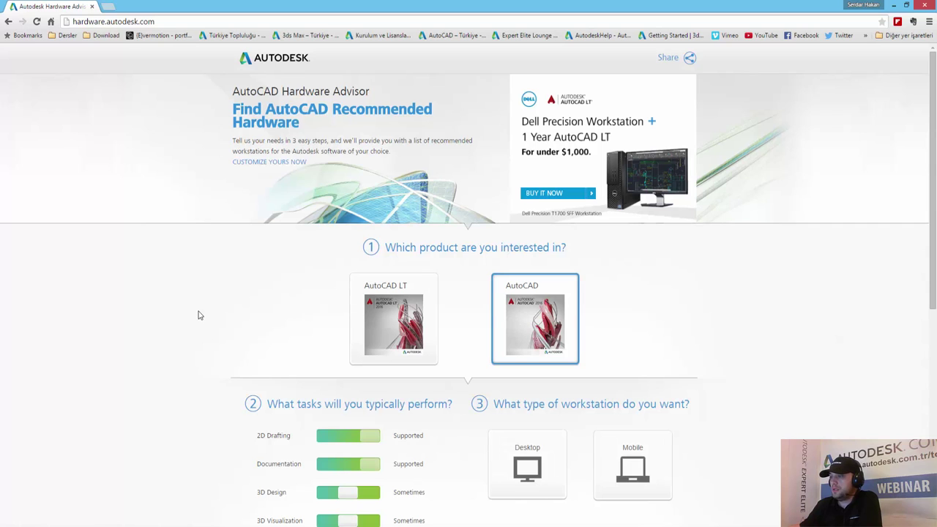
{"action": "scroll", "coordinate": [188, 289], "scroll_direction": "down", "scroll_amount": 1}
{"action": "scroll", "coordinate": [188, 289], "scroll_direction": "down", "scroll_amount": 1}
{"action": "scroll", "coordinate": [188, 289], "scroll_direction": "down", "scroll_amount": 1}
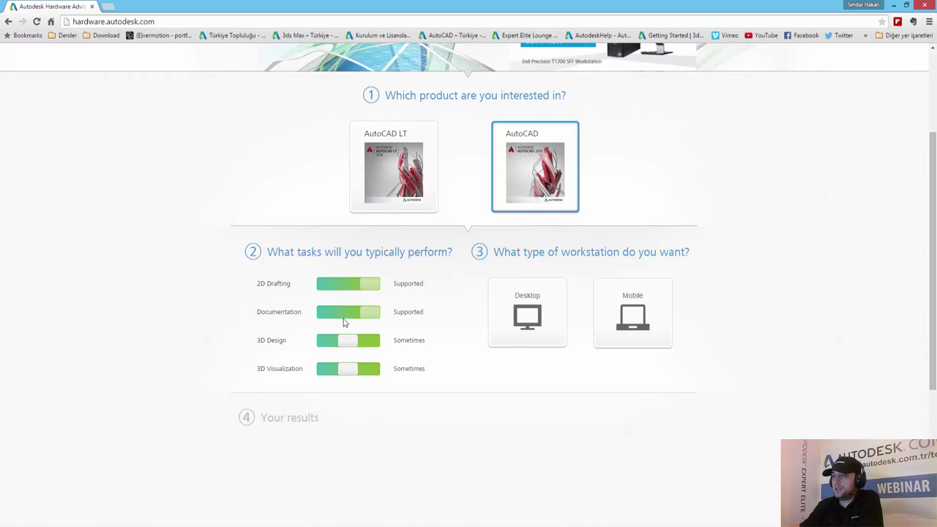
Rate 3D Design and 3D Visualization as Often, then browse the three Desktop recommendations.
{"action": "left_click", "coordinate": [375, 342]}
{"action": "left_click", "coordinate": [365, 373]}
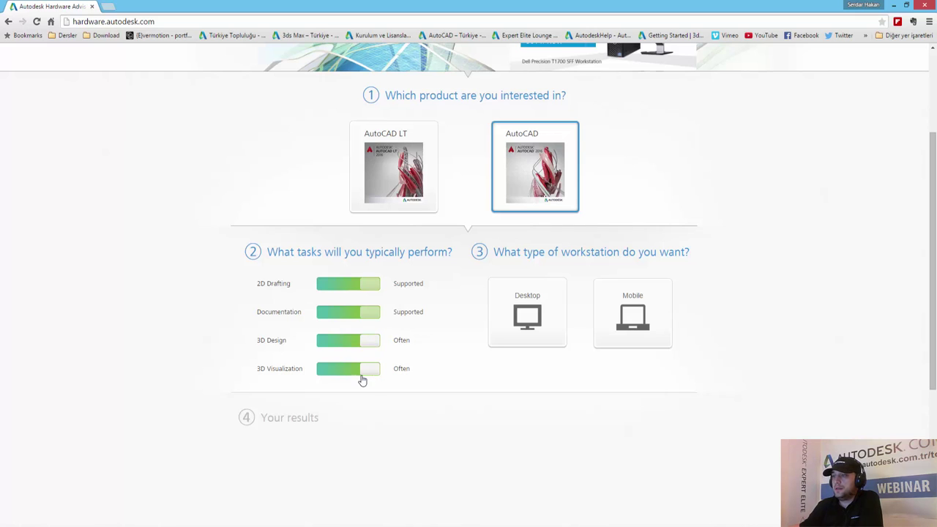
{"action": "left_click", "coordinate": [524, 326]}
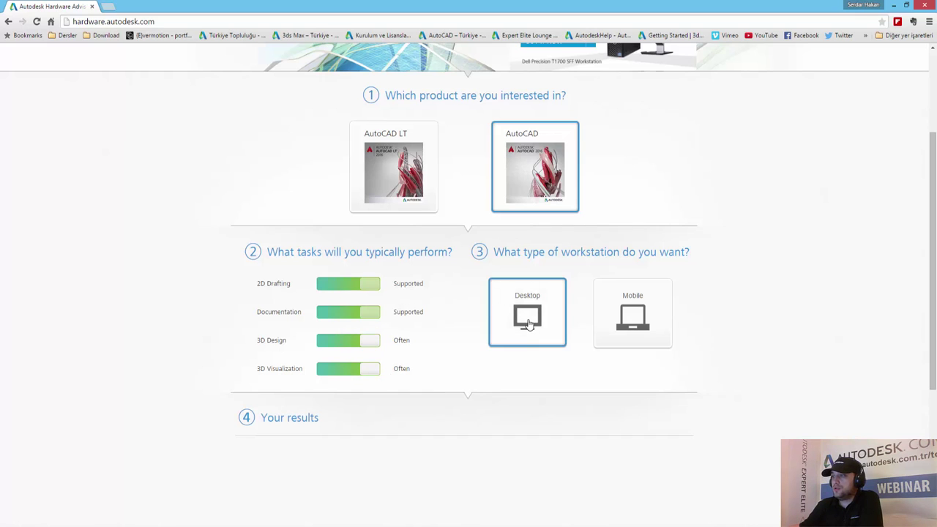
{"action": "scroll", "coordinate": [131, 361], "scroll_direction": "down", "scroll_amount": 3}
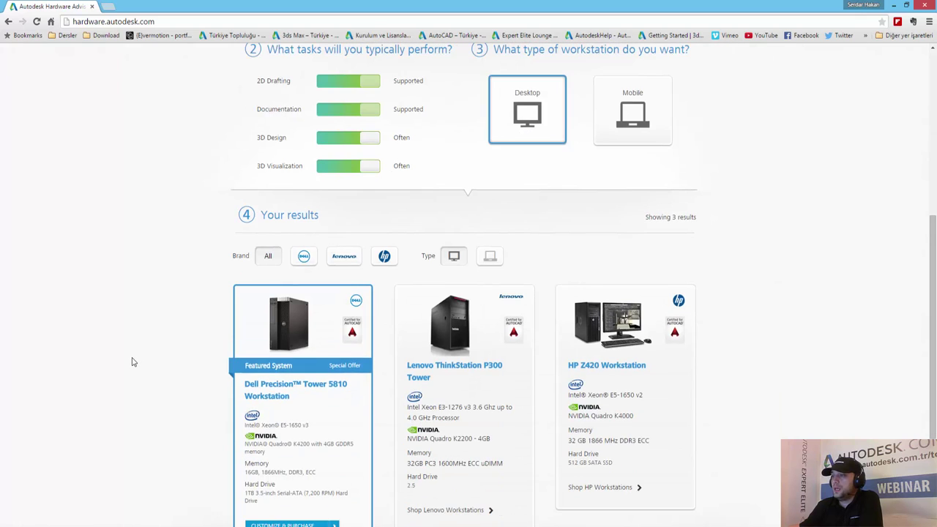
{"action": "scroll", "coordinate": [132, 361], "scroll_direction": "down", "scroll_amount": 1}
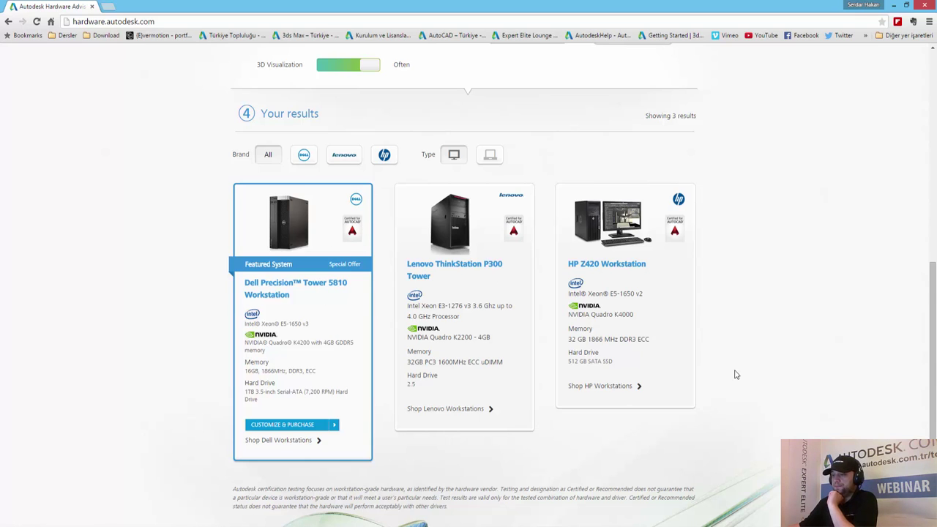
{"action": "scroll", "coordinate": [736, 372], "scroll_direction": "down", "scroll_amount": 2}
{"action": "scroll", "coordinate": [733, 372], "scroll_direction": "up", "scroll_amount": 15}
{"action": "scroll", "coordinate": [732, 372], "scroll_direction": "down", "scroll_amount": 3}
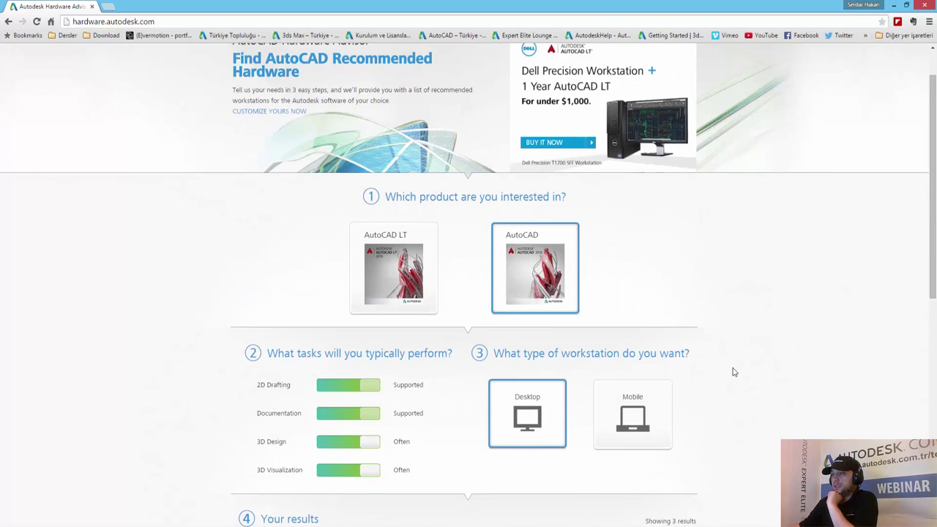
Switch to Mobile and browse the Dell Precision M6800, Lenovo ThinkPad W540 and HP ZBook 17.
{"action": "left_click", "coordinate": [636, 373]}
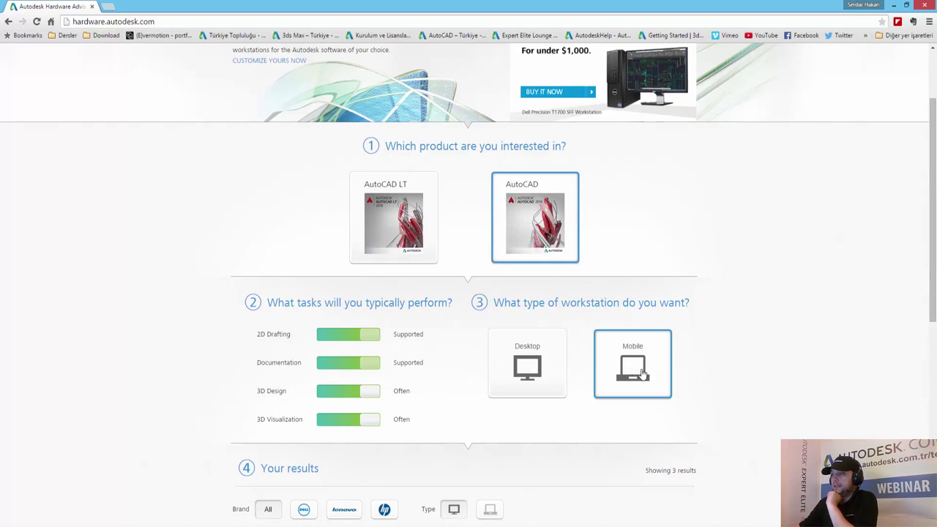
{"action": "scroll", "coordinate": [780, 331], "scroll_direction": "down", "scroll_amount": 3}
{"action": "scroll", "coordinate": [781, 331], "scroll_direction": "down", "scroll_amount": 2}
{"action": "scroll", "coordinate": [780, 336], "scroll_direction": "down", "scroll_amount": 3}
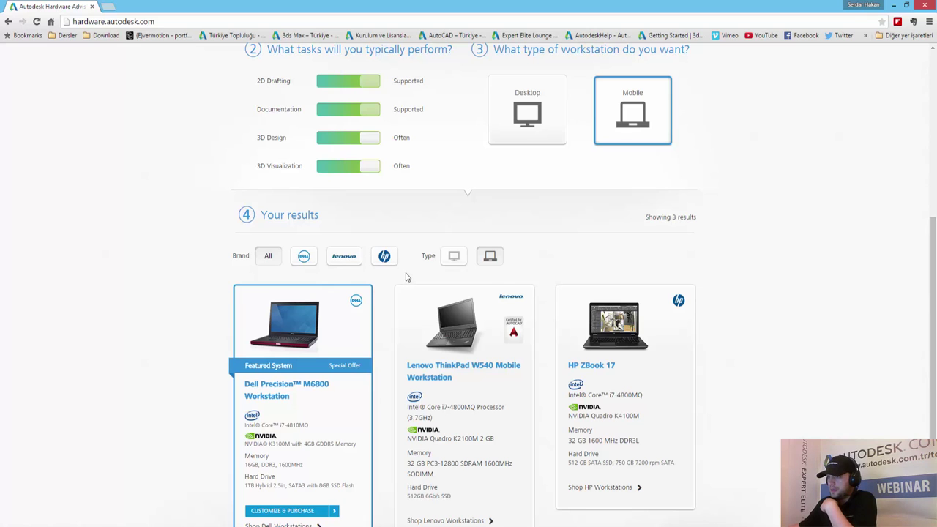
{"action": "scroll", "coordinate": [406, 277], "scroll_direction": "down", "scroll_amount": 1}
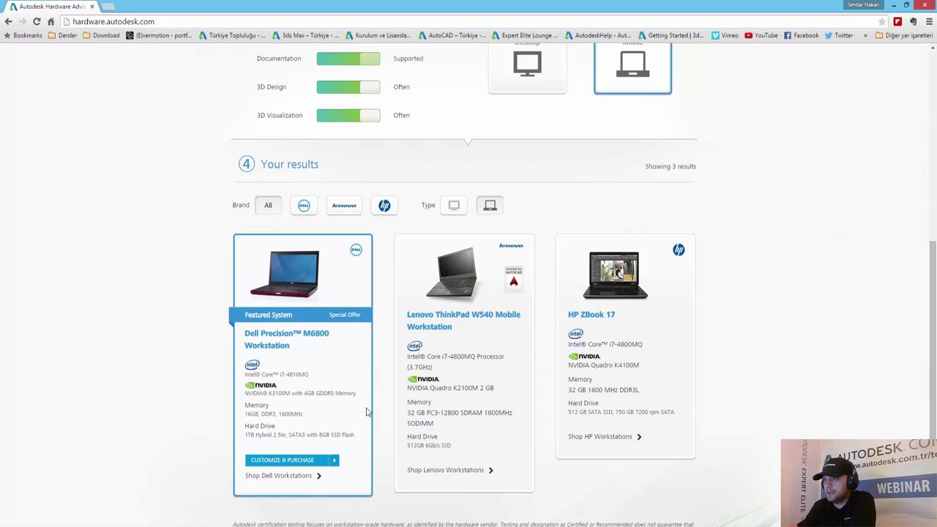
{"action": "scroll", "coordinate": [368, 412], "scroll_direction": "down", "scroll_amount": 1}
{"action": "scroll", "coordinate": [359, 397], "scroll_direction": "up", "scroll_amount": 4}
{"action": "scroll", "coordinate": [381, 383], "scroll_direction": "up", "scroll_amount": 2}
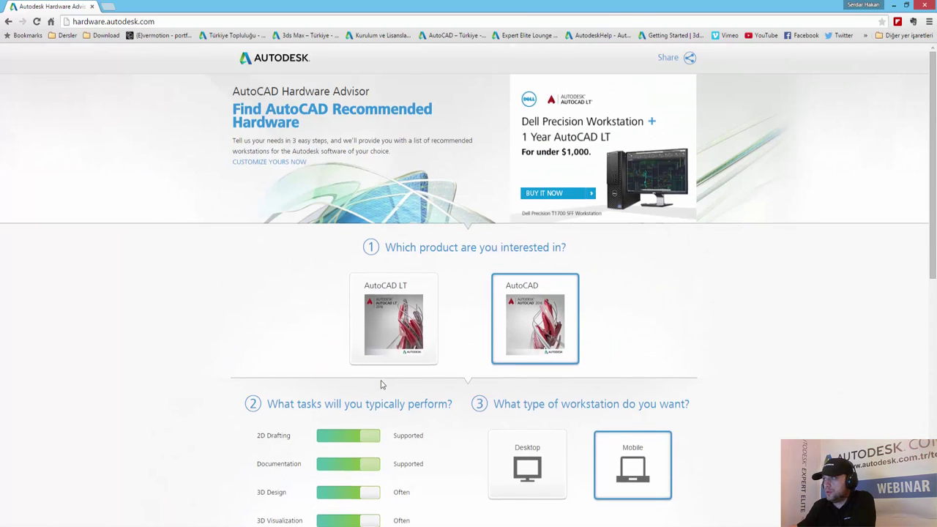
Open the Dell Precision T1700 SFF Autodesk Bundle configurator and scroll to Operating System.
{"action": "left_click", "coordinate": [557, 193]}
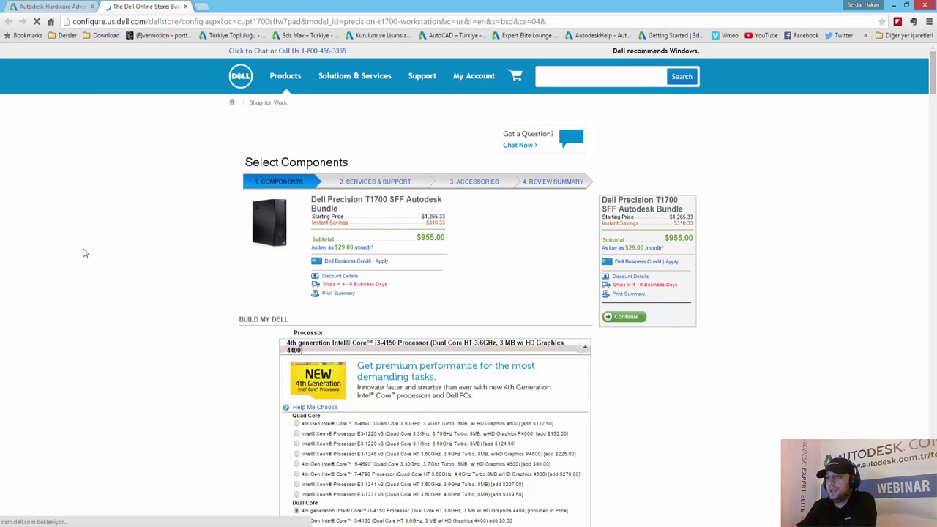
{"action": "scroll", "coordinate": [83, 252], "scroll_direction": "down", "scroll_amount": 1}
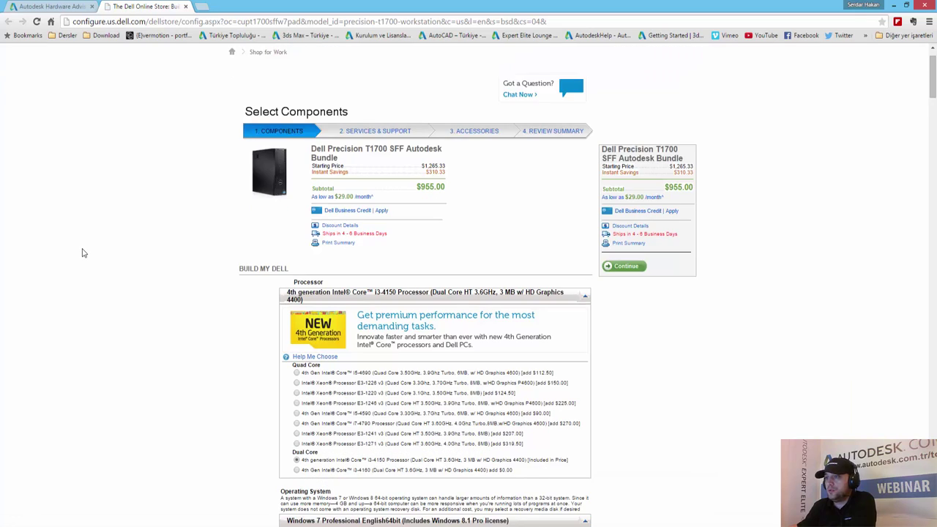
{"action": "scroll", "coordinate": [83, 253], "scroll_direction": "down", "scroll_amount": 1}
{"action": "scroll", "coordinate": [82, 253], "scroll_direction": "down", "scroll_amount": 1}
{"action": "scroll", "coordinate": [83, 253], "scroll_direction": "down", "scroll_amount": 1}
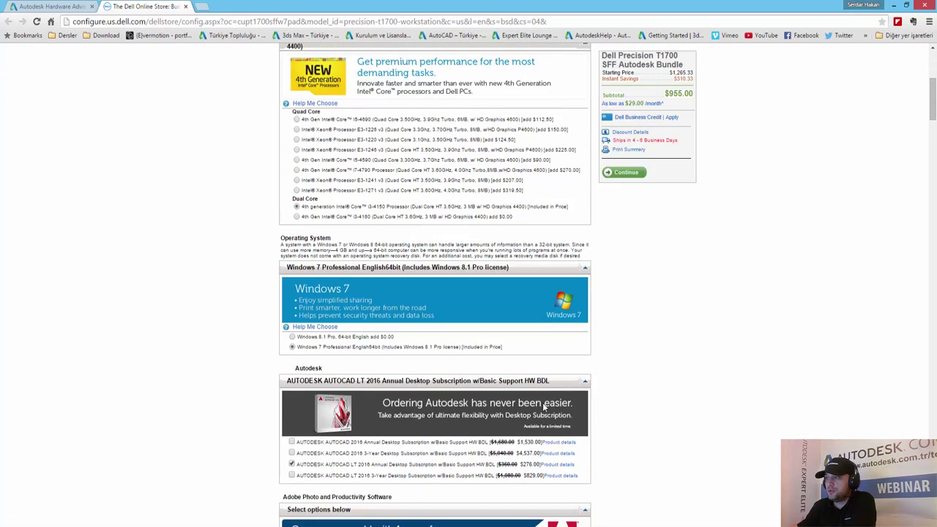
Choose Windows 8.1 Pro, 64-bit English as the bundle's operating system.
{"action": "left_click", "coordinate": [335, 271]}
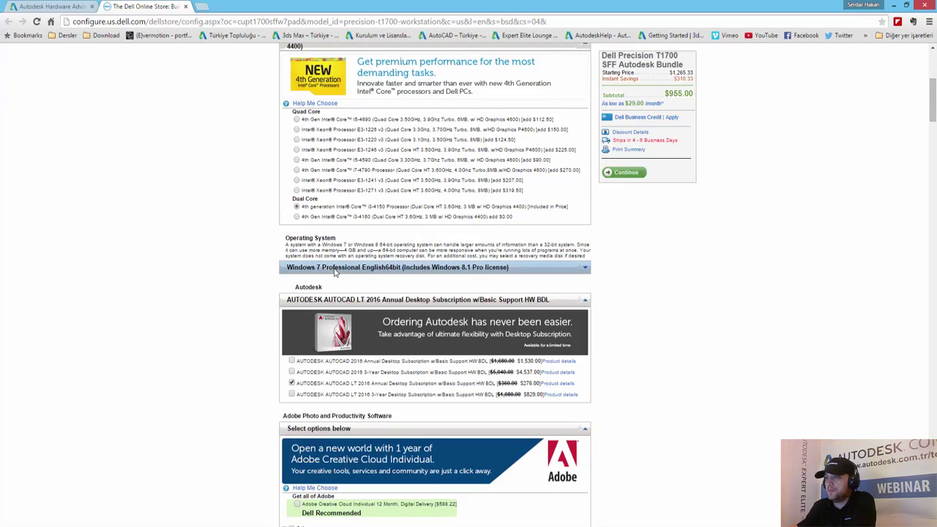
{"action": "left_click", "coordinate": [341, 273]}
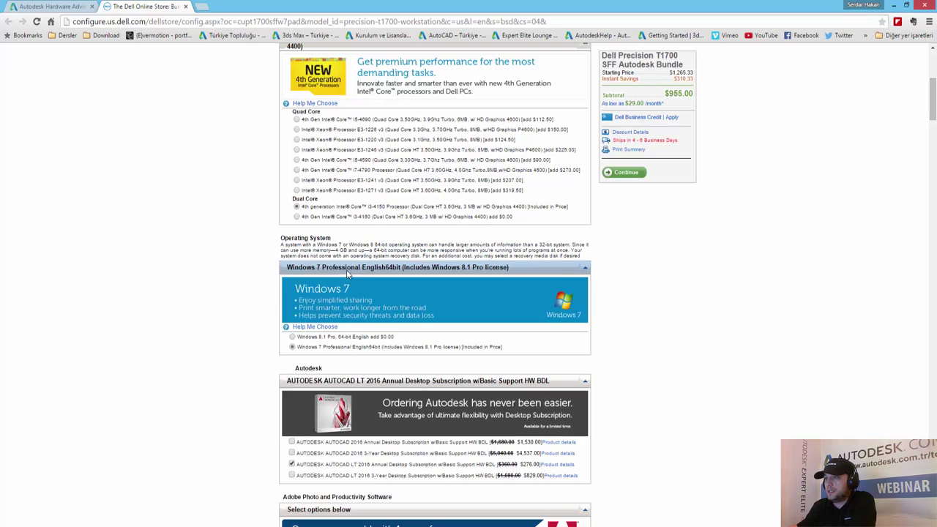
{"action": "left_click", "coordinate": [430, 269]}
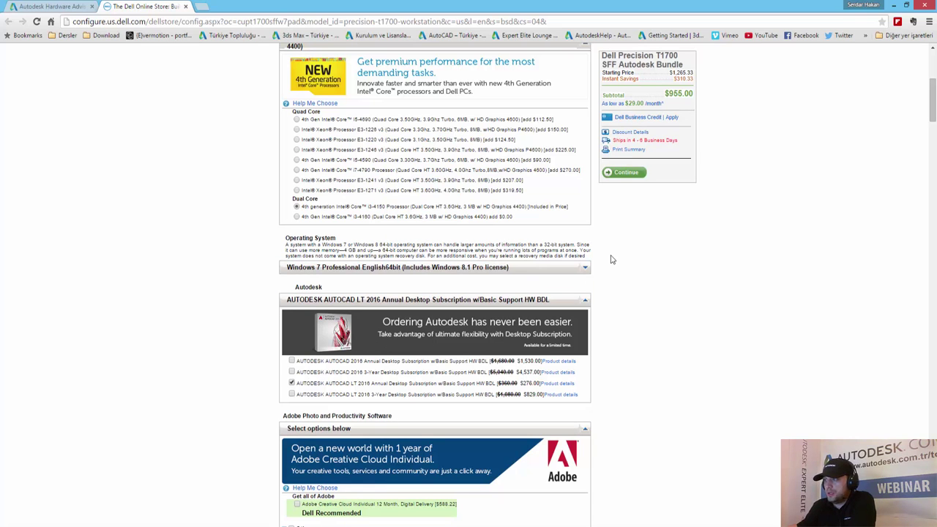
{"action": "left_click", "coordinate": [587, 271]}
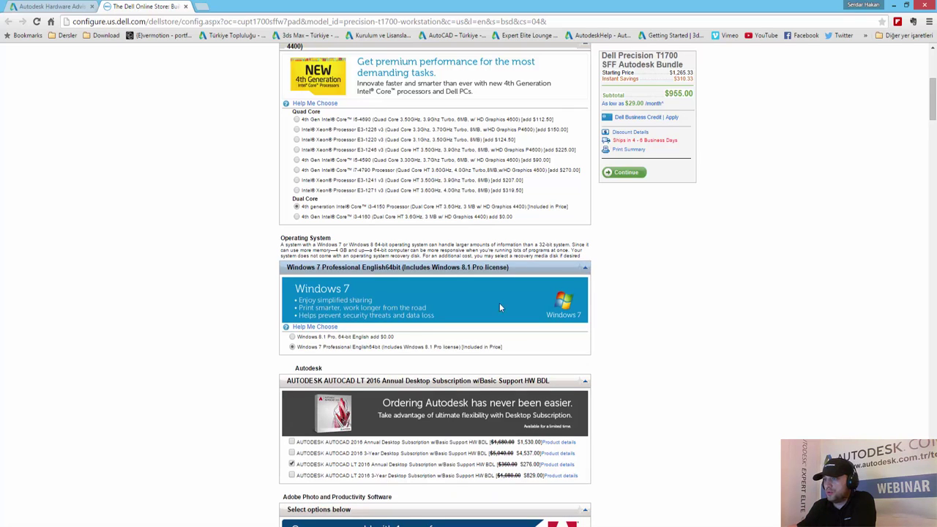
{"action": "left_click", "coordinate": [292, 337]}
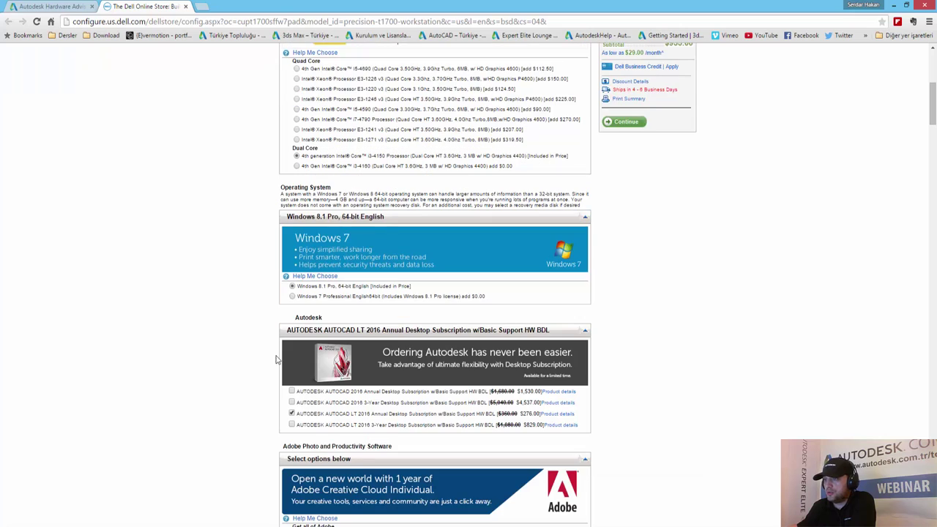
Scroll through the software sections and back to Select Components to read the Cyberlink error.
{"action": "scroll", "coordinate": [163, 331], "scroll_direction": "down", "scroll_amount": 2}
{"action": "scroll", "coordinate": [162, 331], "scroll_direction": "down", "scroll_amount": 1}
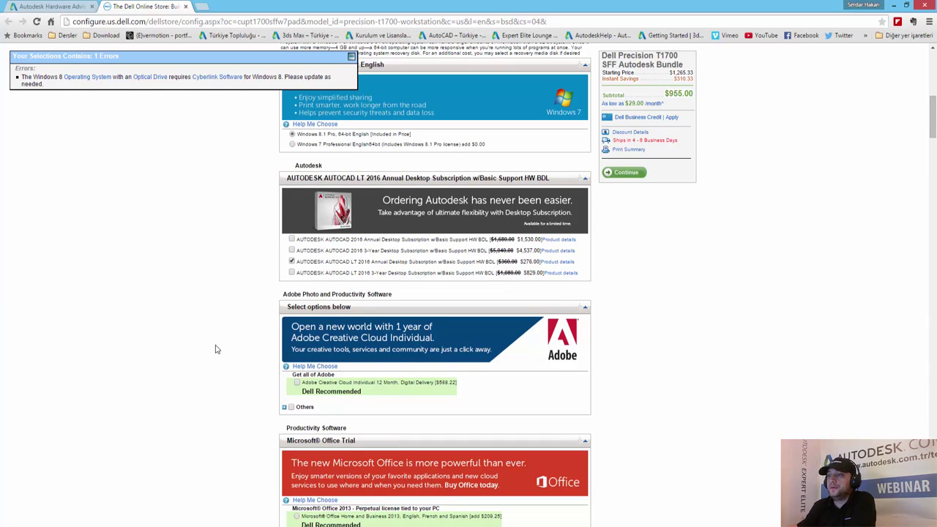
{"action": "scroll", "coordinate": [112, 323], "scroll_direction": "down", "scroll_amount": 2}
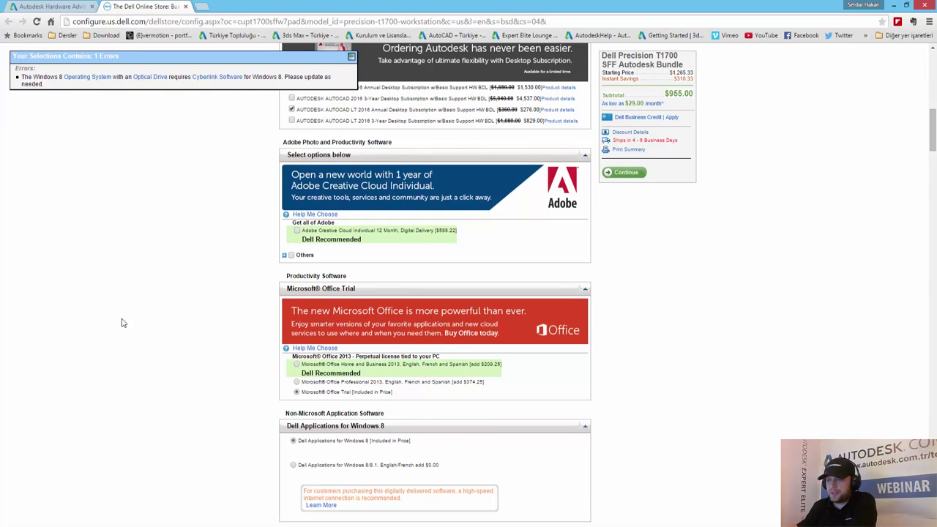
{"action": "scroll", "coordinate": [123, 323], "scroll_direction": "down", "scroll_amount": 1}
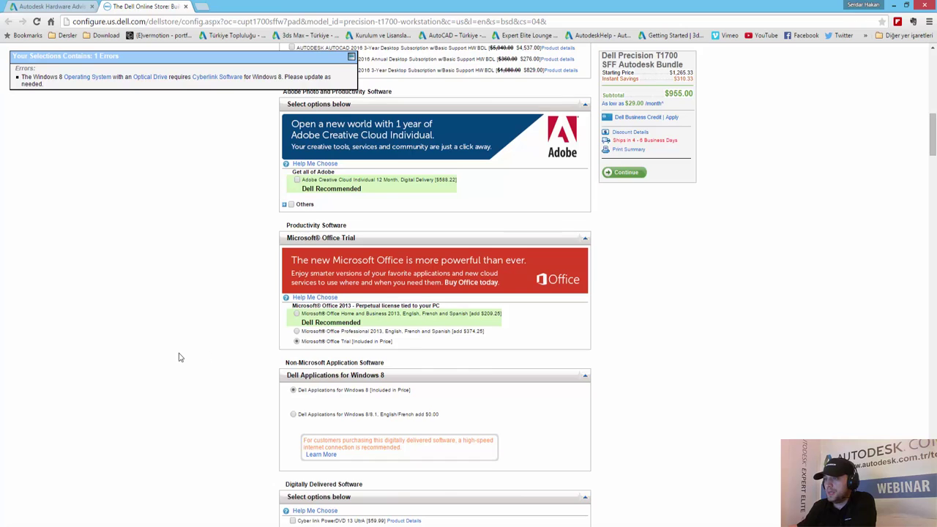
{"action": "scroll", "coordinate": [180, 357], "scroll_direction": "down", "scroll_amount": 1}
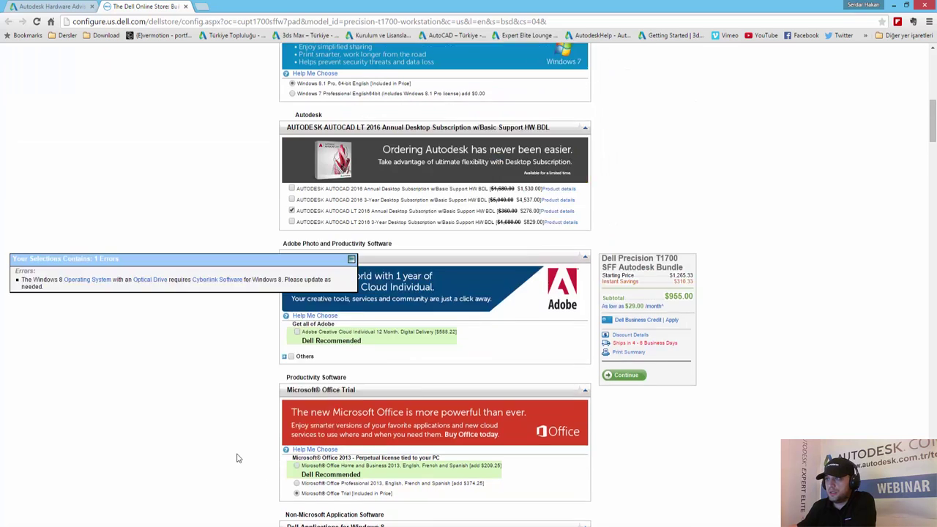
{"action": "scroll", "coordinate": [236, 456], "scroll_direction": "up", "scroll_amount": 3}
{"action": "scroll", "coordinate": [236, 458], "scroll_direction": "up", "scroll_amount": 4}
{"action": "scroll", "coordinate": [235, 458], "scroll_direction": "up", "scroll_amount": 1}
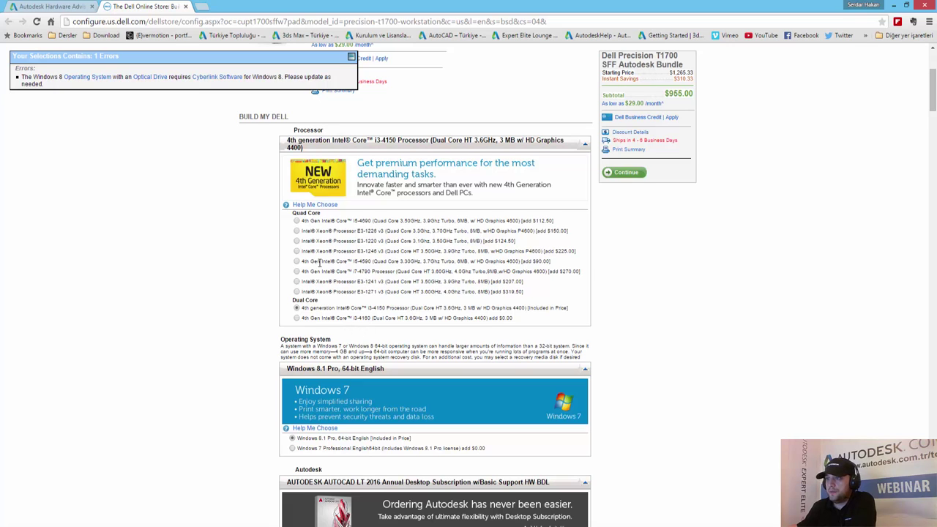
{"action": "scroll", "coordinate": [249, 260], "scroll_direction": "up", "scroll_amount": 2}
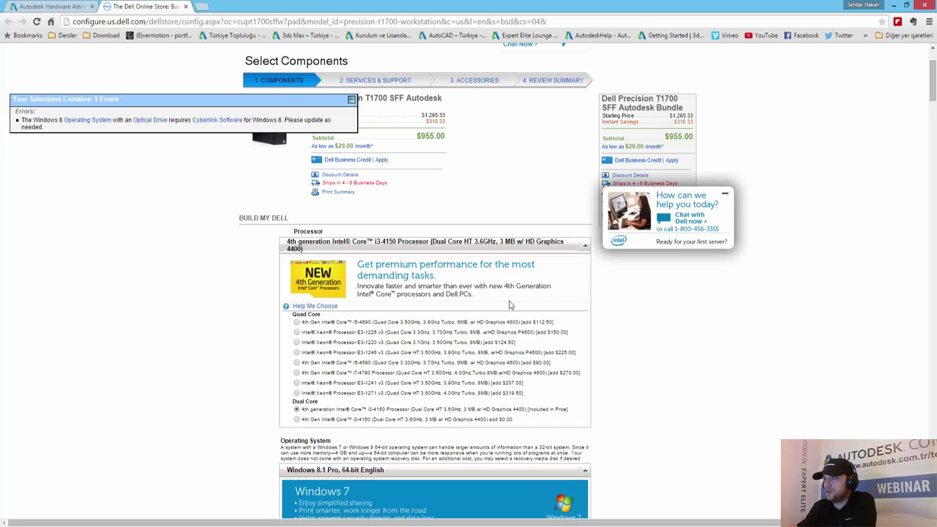
{"action": "scroll", "coordinate": [466, 201], "scroll_direction": "up", "scroll_amount": 1}
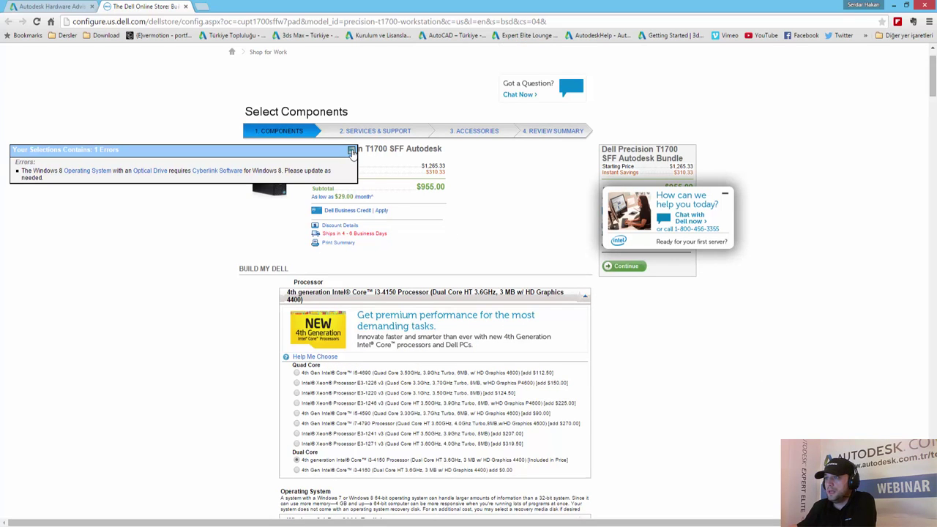
Minimize the 'Your Selections Contains: 1 Errors' box and review the $955.00 bundle's software options.
{"action": "left_click", "coordinate": [352, 150]}
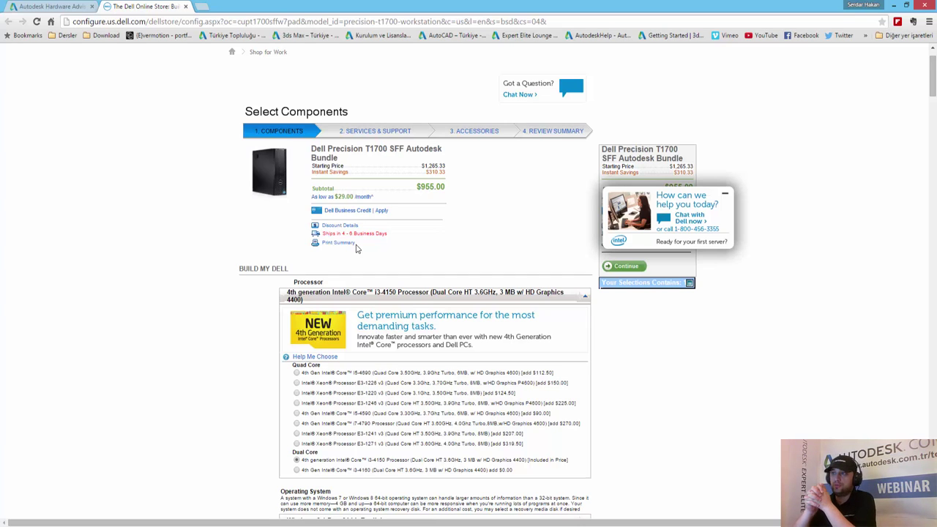
{"action": "scroll", "coordinate": [500, 436], "scroll_direction": "down", "scroll_amount": 10}
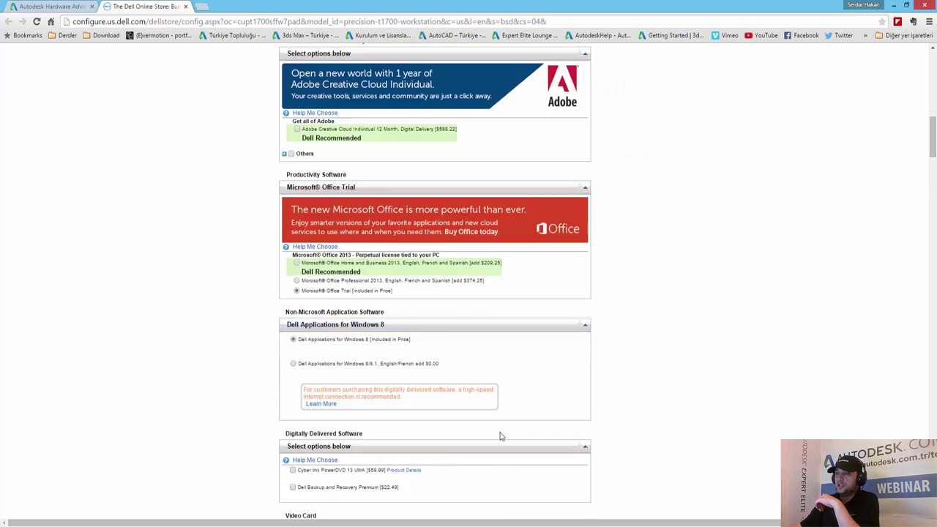
{"action": "scroll", "coordinate": [439, 409], "scroll_direction": "down", "scroll_amount": 5}
{"action": "scroll", "coordinate": [122, 328], "scroll_direction": "up", "scroll_amount": 5}
{"action": "scroll", "coordinate": [117, 324], "scroll_direction": "up", "scroll_amount": 2}
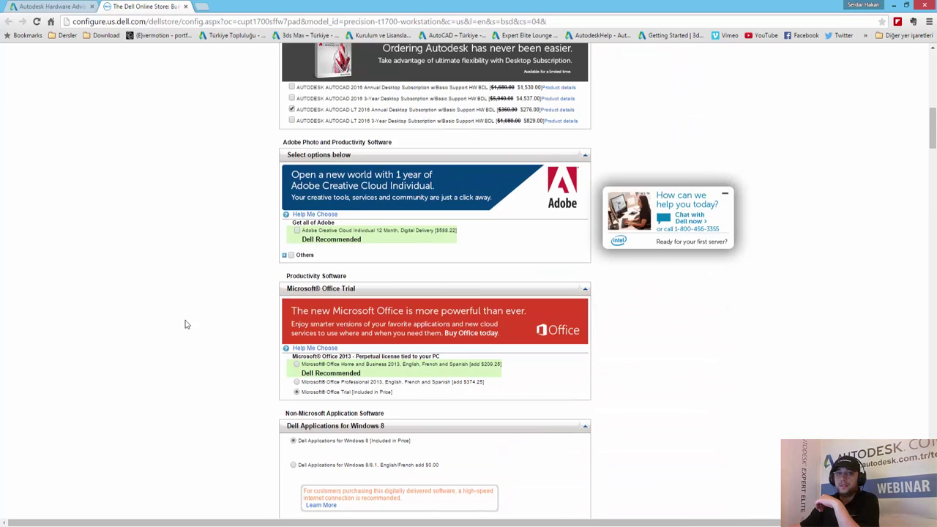
Switch back to the AutoCAD Hardware Advisor page with AutoCAD and Mobile selected.
{"action": "left_click", "coordinate": [57, 6]}
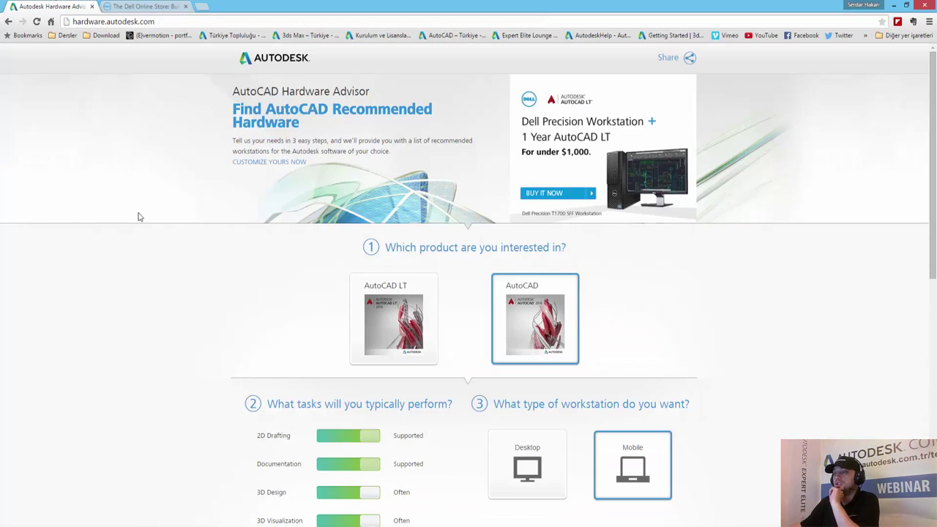